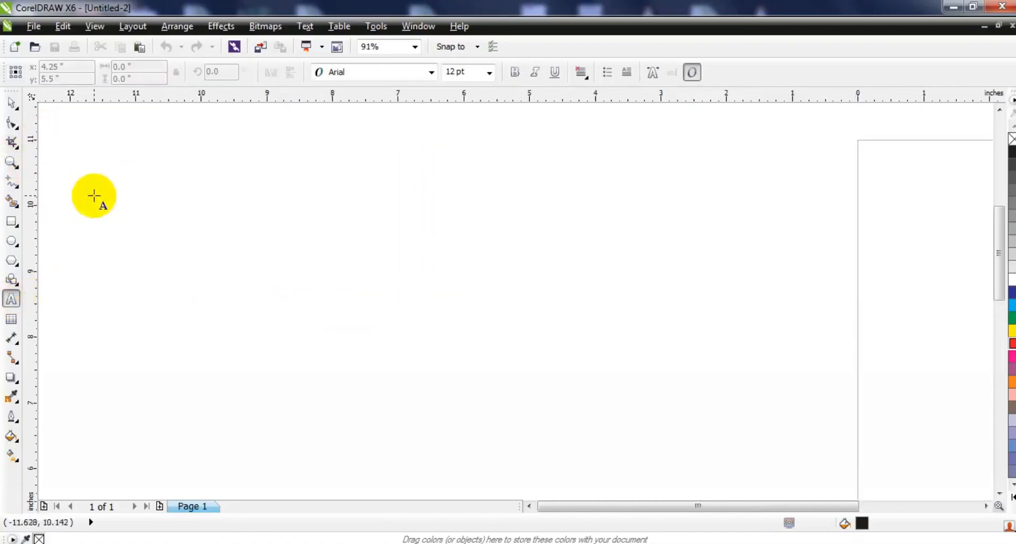
{"action": "type", "text": "12"}
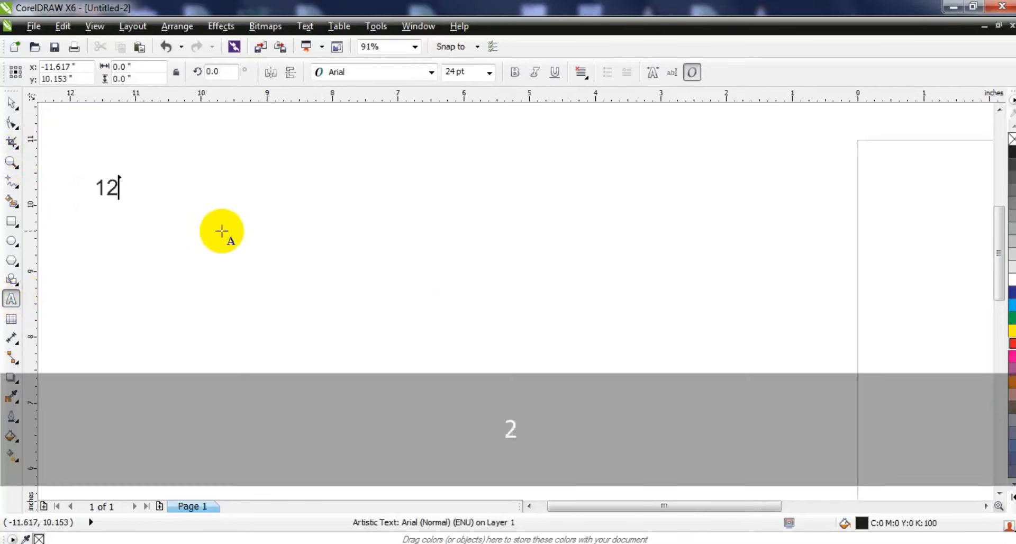
{"action": "type", "text": "34567890"}
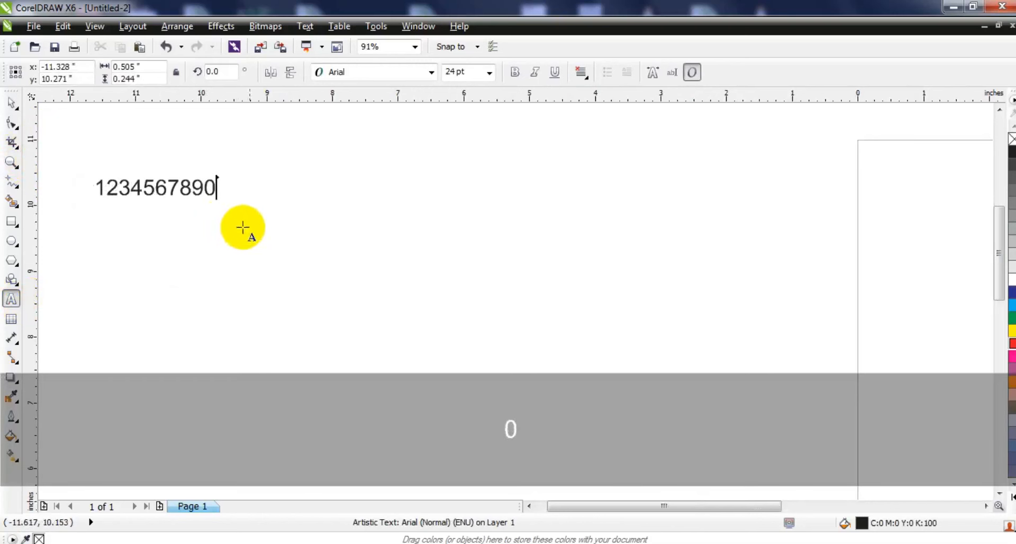
{"action": "left_click", "coordinate": [11, 103]}
{"action": "left_click_drag", "start_coordinate": [221, 201], "coordinate": [455, 322]}
- Set the number text in CentraleSans XBold and enlarge it to about 96 pt
{"action": "left_click", "coordinate": [359, 74]}
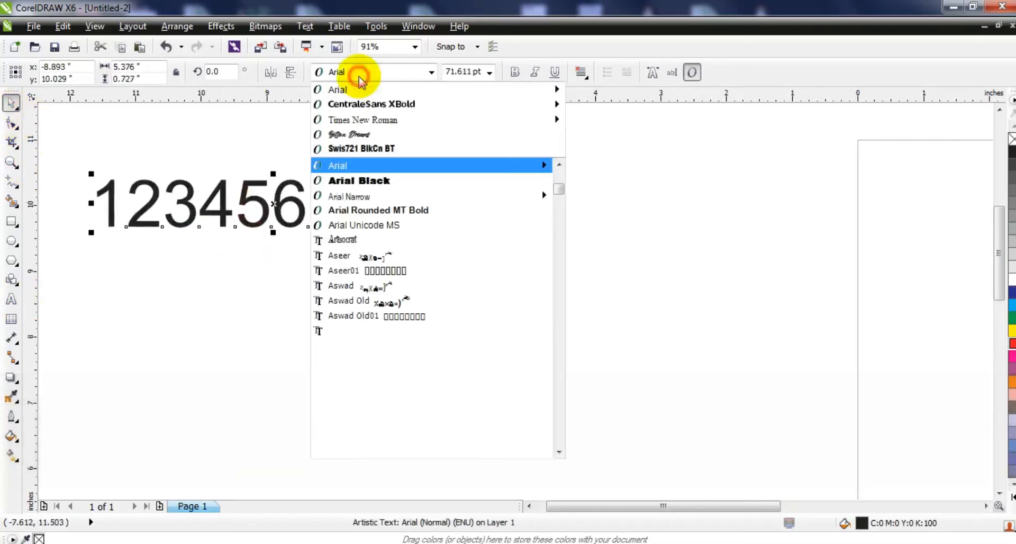
{"action": "left_click", "coordinate": [366, 104]}
{"action": "left_click_drag", "start_coordinate": [498, 234], "coordinate": [636, 307]}
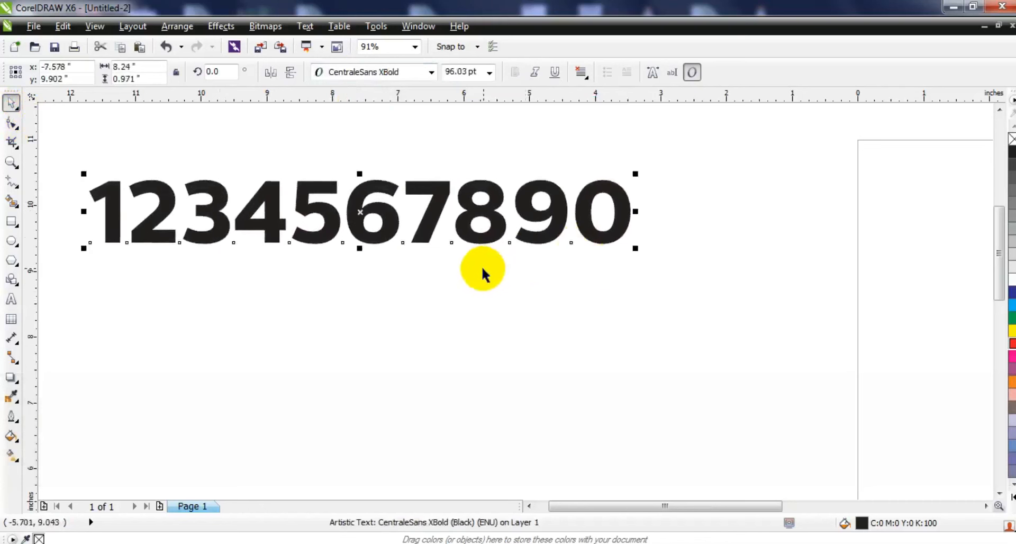
- Widen the spacing between the digits slightly and break the text apart into individual characters
{"action": "left_click", "coordinate": [13, 124]}
{"action": "left_click_drag", "start_coordinate": [634, 246], "coordinate": [666, 246]}
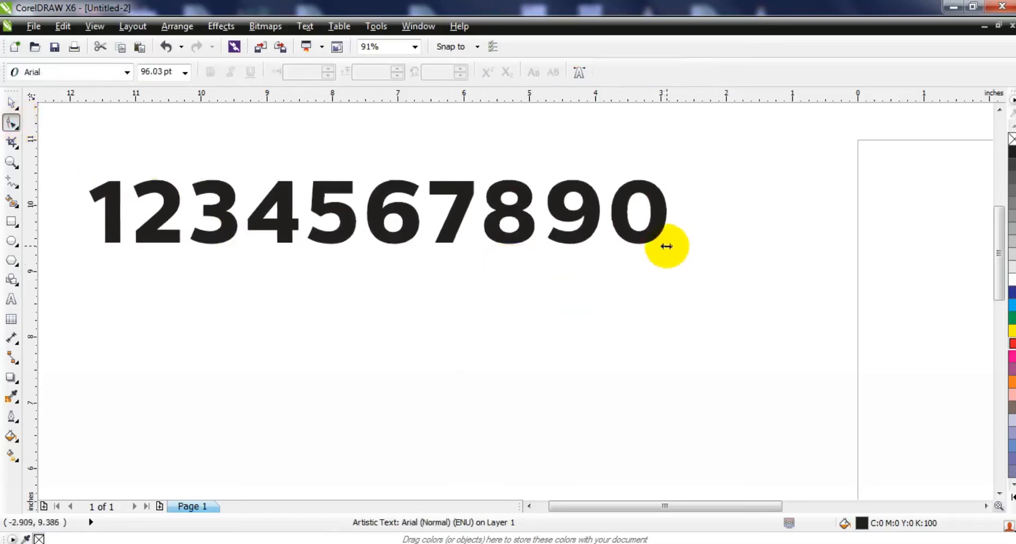
{"action": "left_click", "coordinate": [11, 103]}
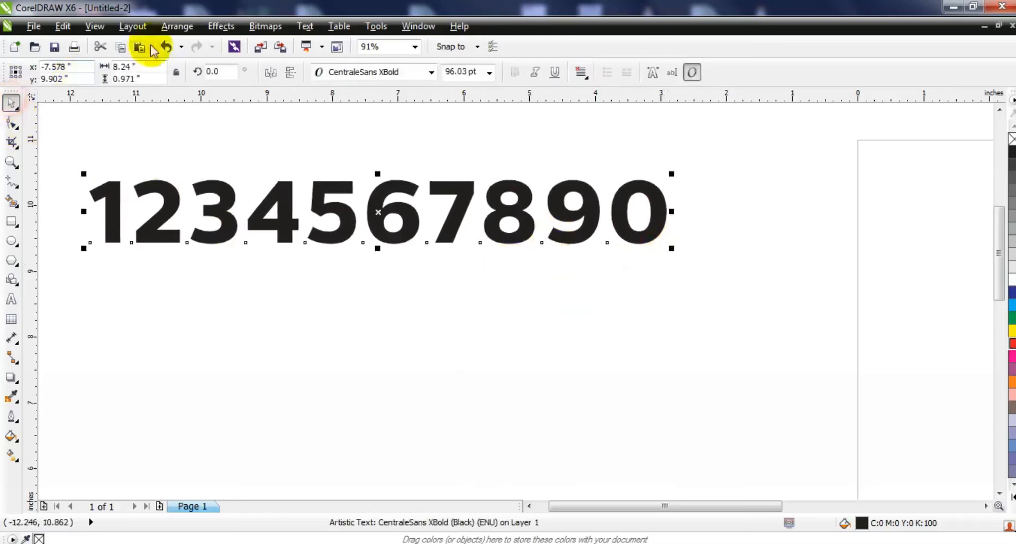
{"action": "left_click", "coordinate": [176, 29]}
{"action": "left_click", "coordinate": [210, 195]}
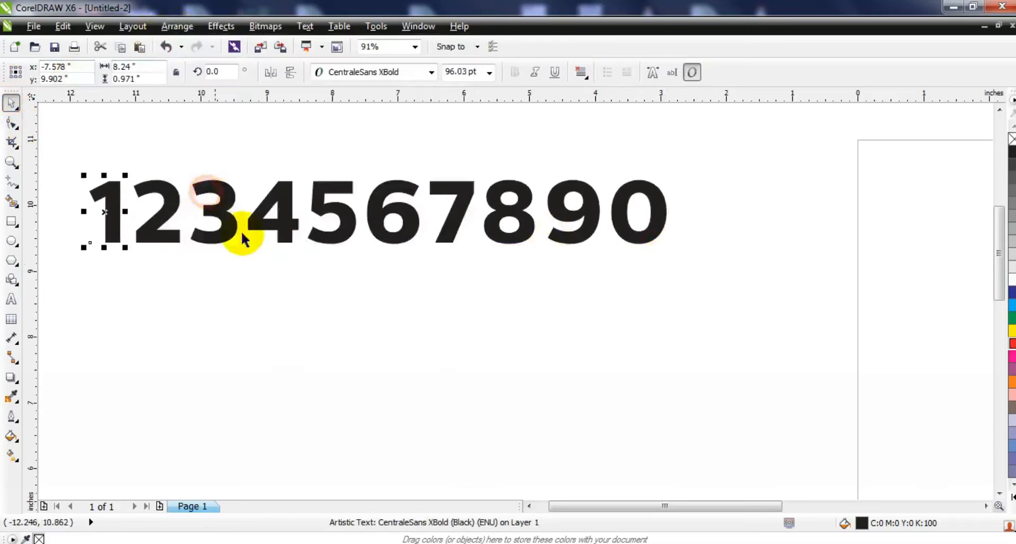
{"action": "left_click", "coordinate": [288, 294]}
- Move the zero out of the row into the empty area below and convert it to curves
{"action": "left_click_drag", "start_coordinate": [654, 236], "coordinate": [465, 405]}
{"action": "key", "text": "ctrl+q"}
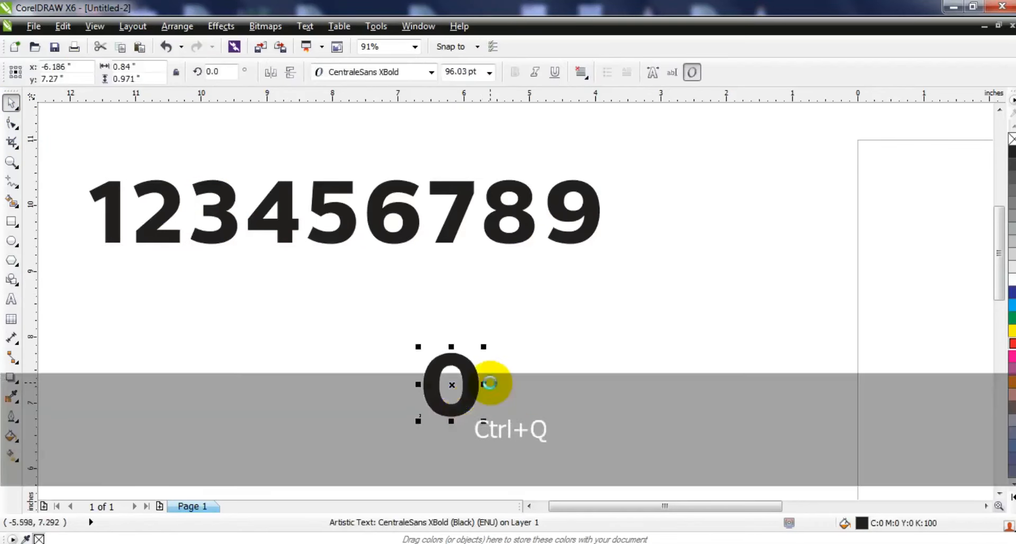
- Enlarge the zero from its centre to about 1.91 by 2.21 inches and fill it red
{"action": "left_click_drag", "start_coordinate": [486, 350], "coordinate": [520, 307]}
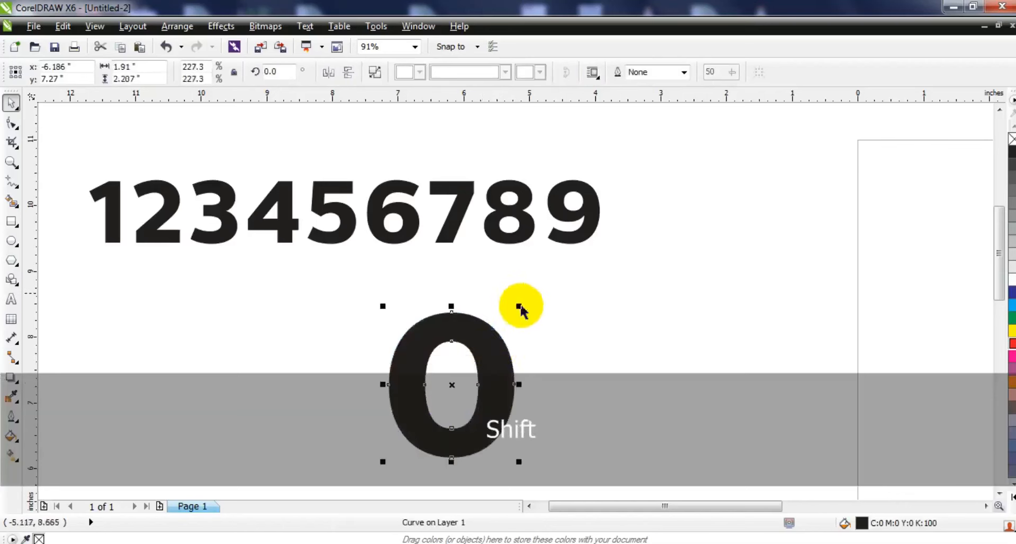
{"action": "key", "text": "shift+F2"}
{"action": "scroll", "coordinate": [415, 299], "scroll_direction": "down", "scroll_amount": 3}
{"action": "key", "text": "Escape"}
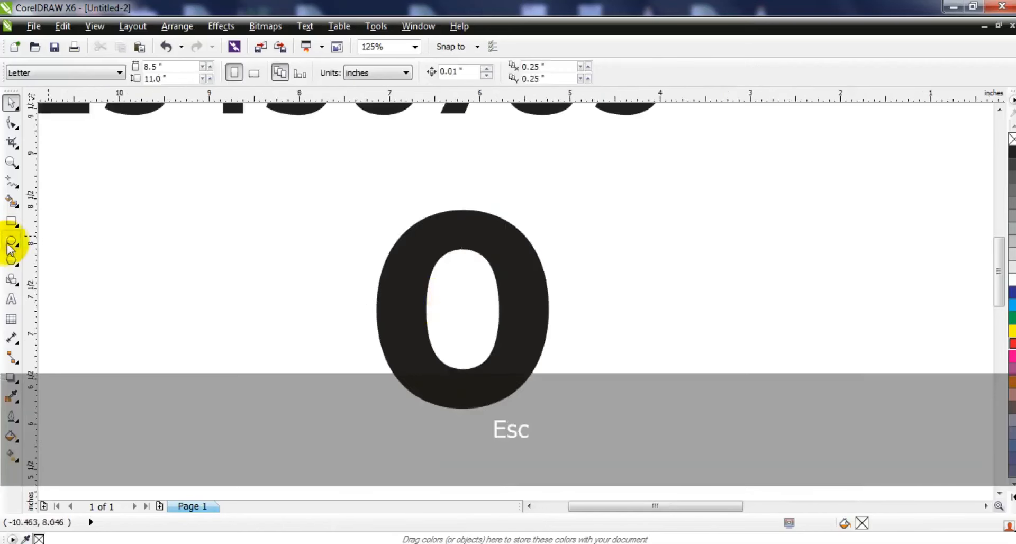
{"action": "left_click", "coordinate": [502, 250]}
{"action": "left_click", "coordinate": [1012, 343]}
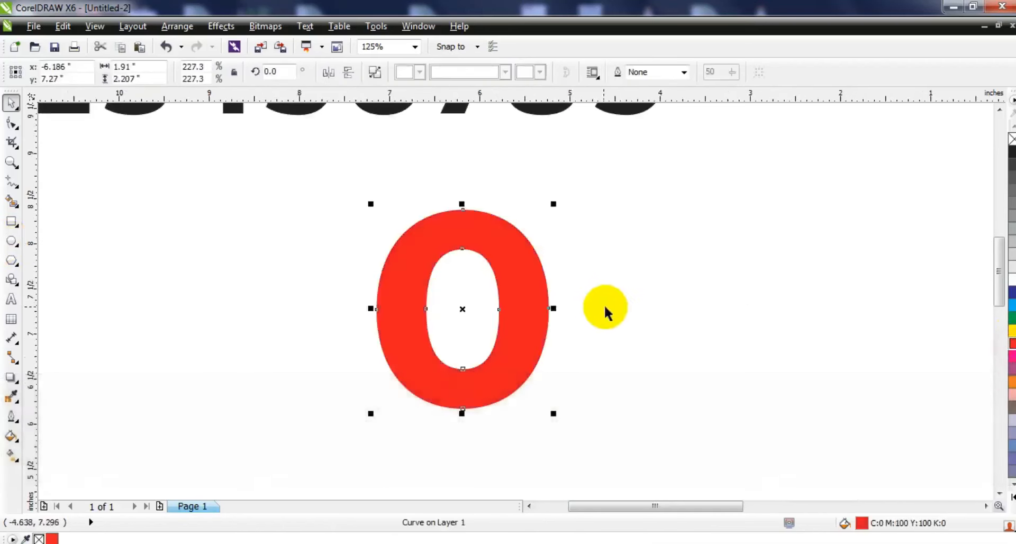
- Draw a circle about 2.2 inches across with a 2.0 pt outline, overlapping the zero's left half
{"action": "left_click", "coordinate": [606, 310]}
{"action": "left_click", "coordinate": [16, 241]}
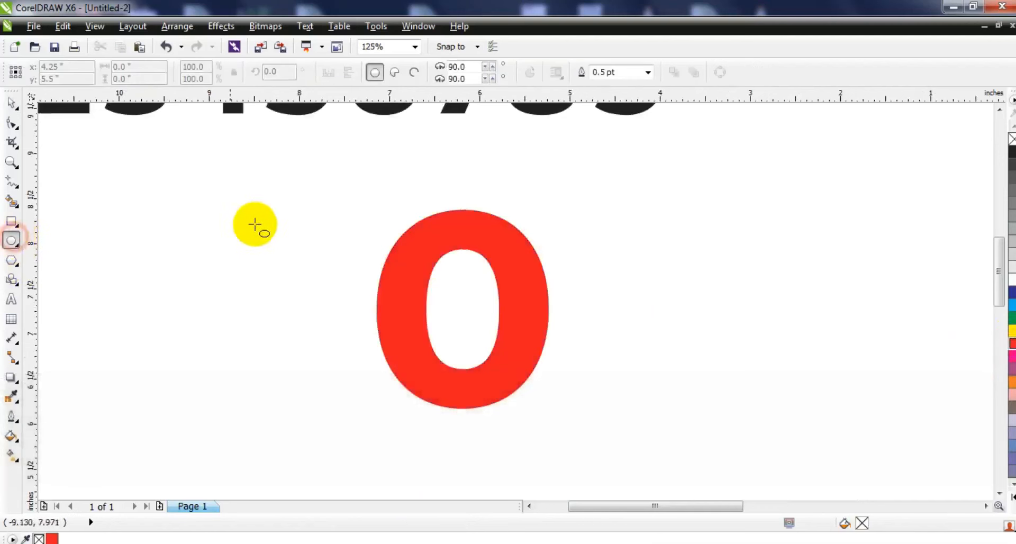
{"action": "left_click", "coordinate": [647, 72]}
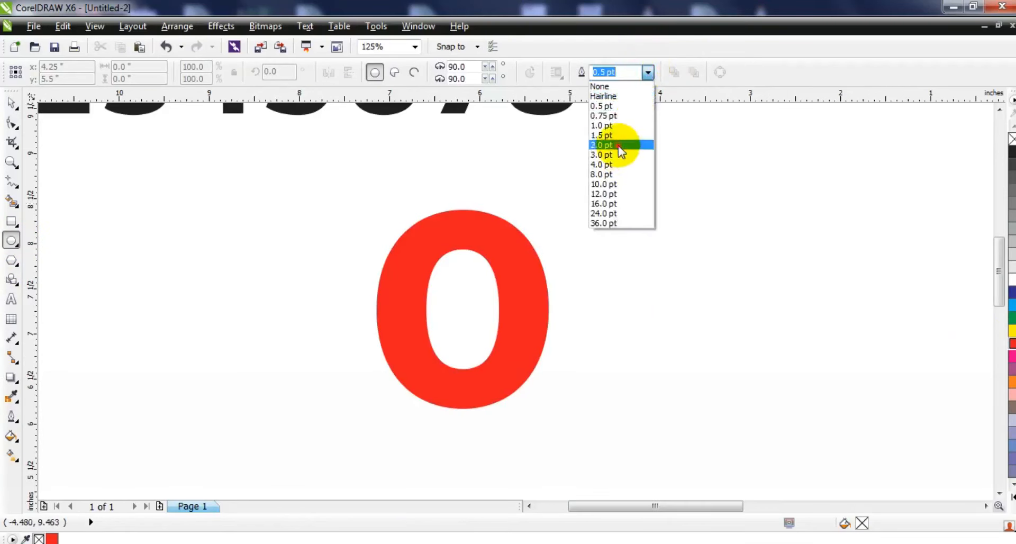
{"action": "left_click", "coordinate": [609, 145]}
{"action": "left_click_drag", "start_coordinate": [260, 206], "coordinate": [334, 406]}
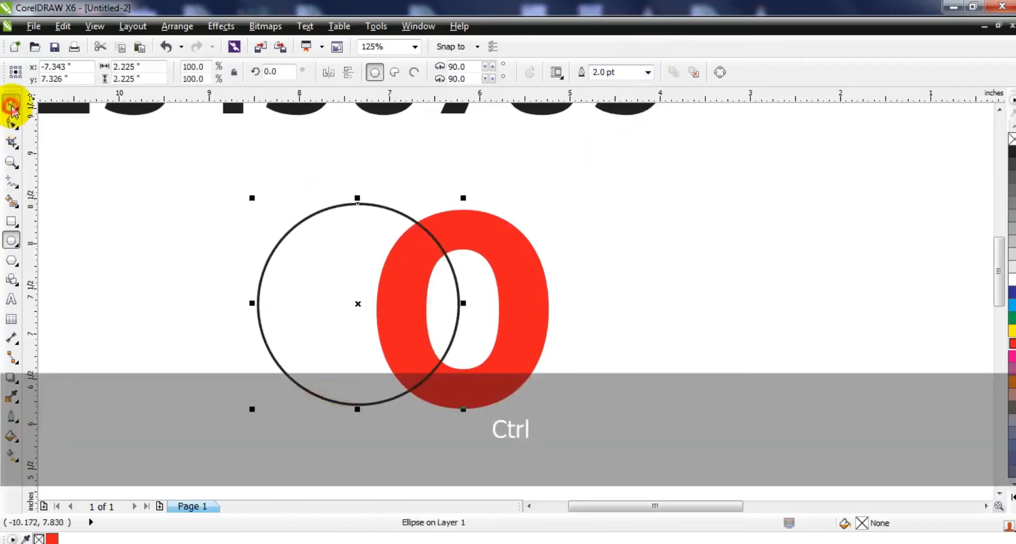
- Centre the circle horizontally and vertically on the red zero
{"action": "left_click", "coordinate": [12, 104]}
{"action": "left_click", "coordinate": [503, 226], "text": "shift"}
{"action": "key", "text": "c"}
{"action": "key", "text": "e"}
- Add a concentric copy of the circle scaled to 60%, about 1.34 inches across, matching the height of the zero's hole
{"action": "left_click", "coordinate": [570, 207], "text": "shift"}
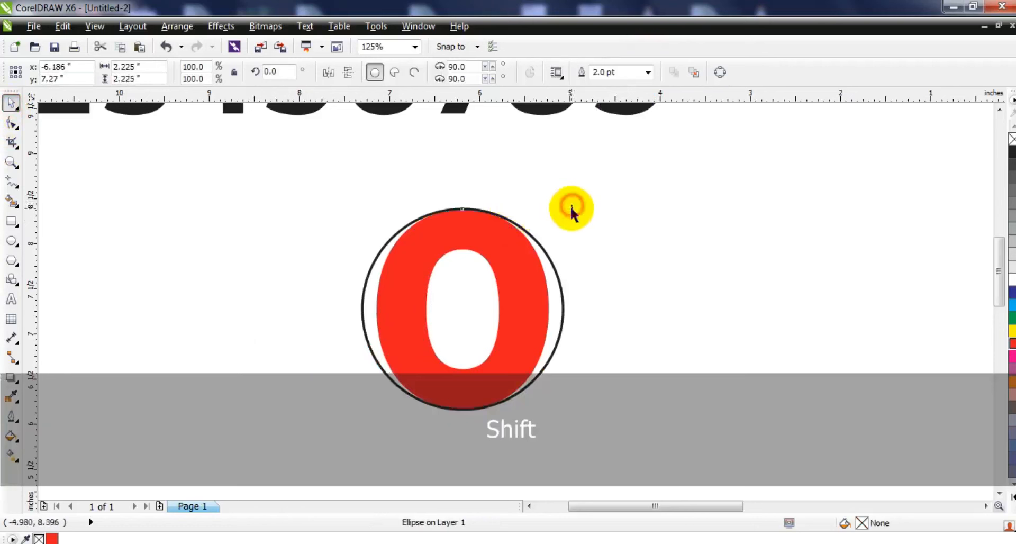
{"action": "left_click", "coordinate": [547, 253]}
{"action": "left_click_drag", "start_coordinate": [569, 204], "coordinate": [551, 229]}
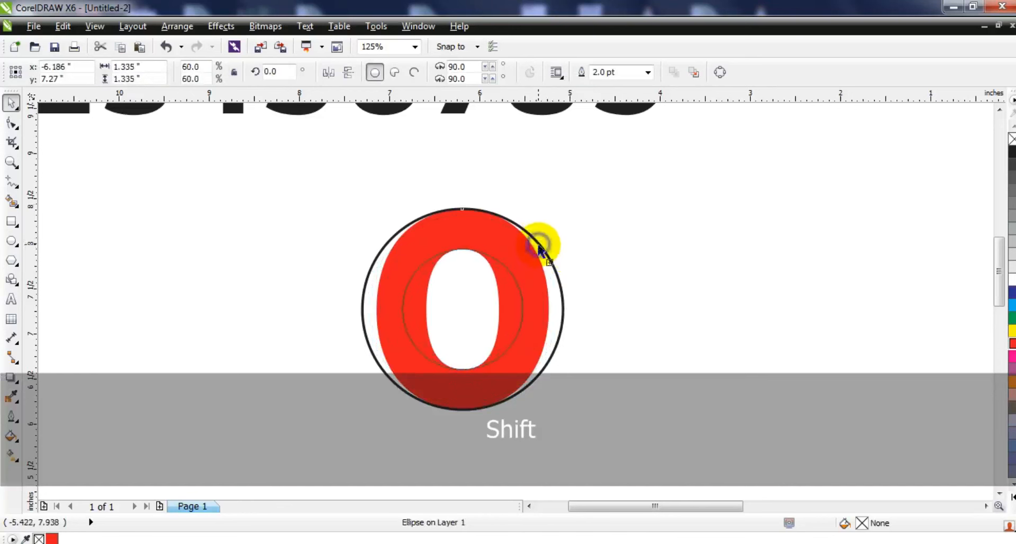
- Combine the outer and inner circles into one ring and move it aside from the zero
{"action": "left_click", "coordinate": [550, 253], "text": "shift"}
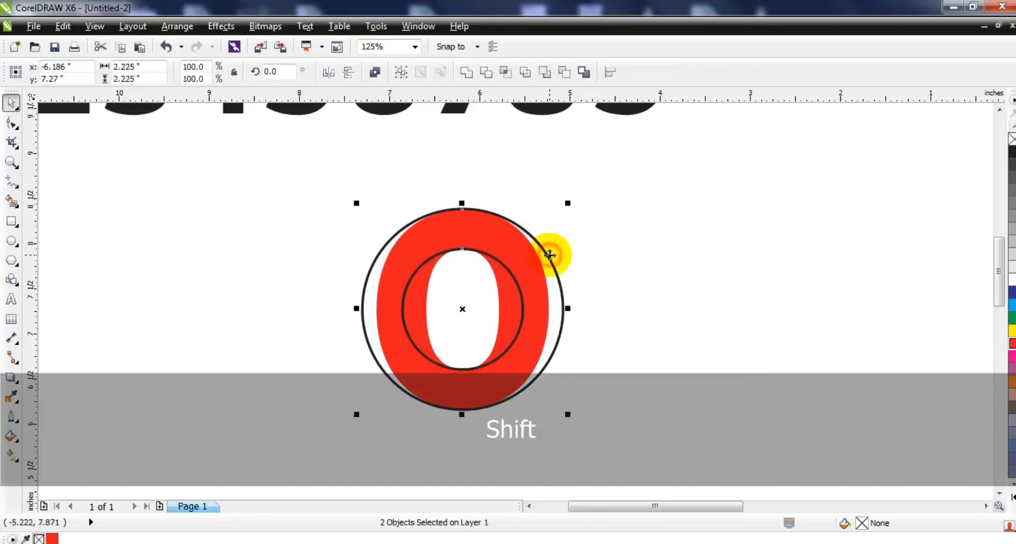
{"action": "left_click", "coordinate": [374, 73]}
{"action": "left_click_drag", "start_coordinate": [462, 308], "coordinate": [613, 309]}
- Delete the red zero and move the ring back to about the zero's former place
{"action": "left_click", "coordinate": [484, 258]}
{"action": "key", "text": "Delete"}
{"action": "left_click_drag", "start_coordinate": [565, 272], "coordinate": [422, 263]}
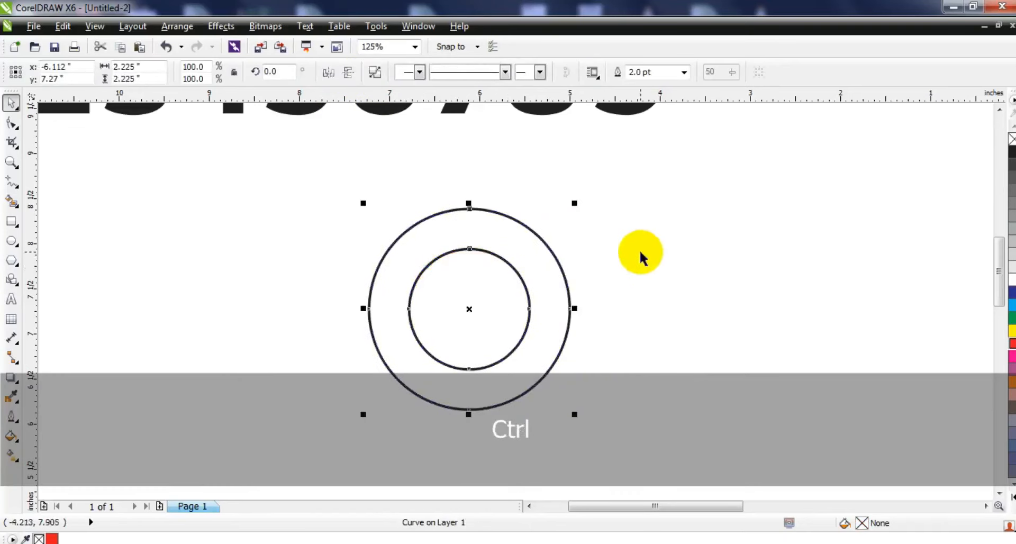
{"action": "left_click", "coordinate": [641, 257]}
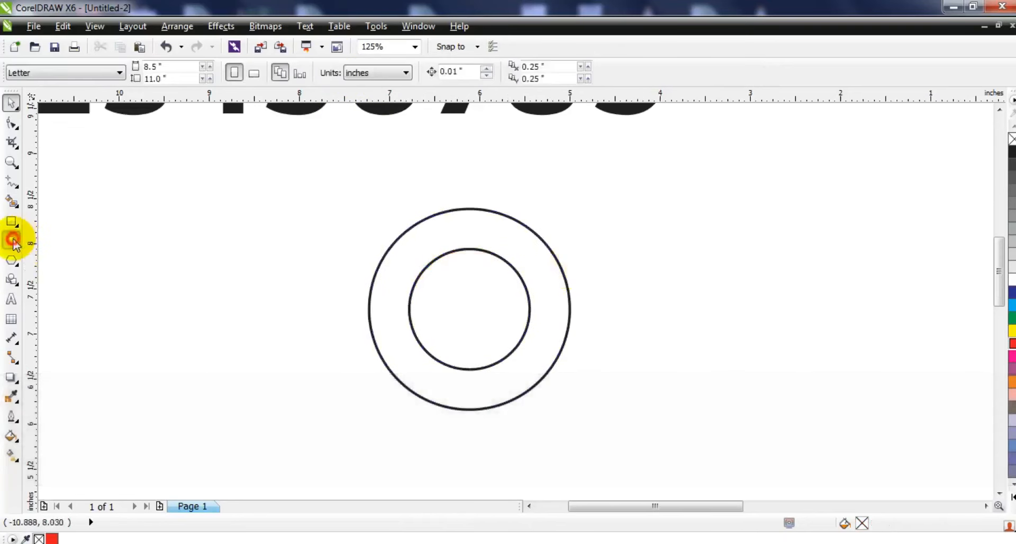
- Draw a red-outlined circle about 1.88 inches across, touching the inner circle's upper left and crossing the ring's lower right
{"action": "left_click", "coordinate": [11, 241]}
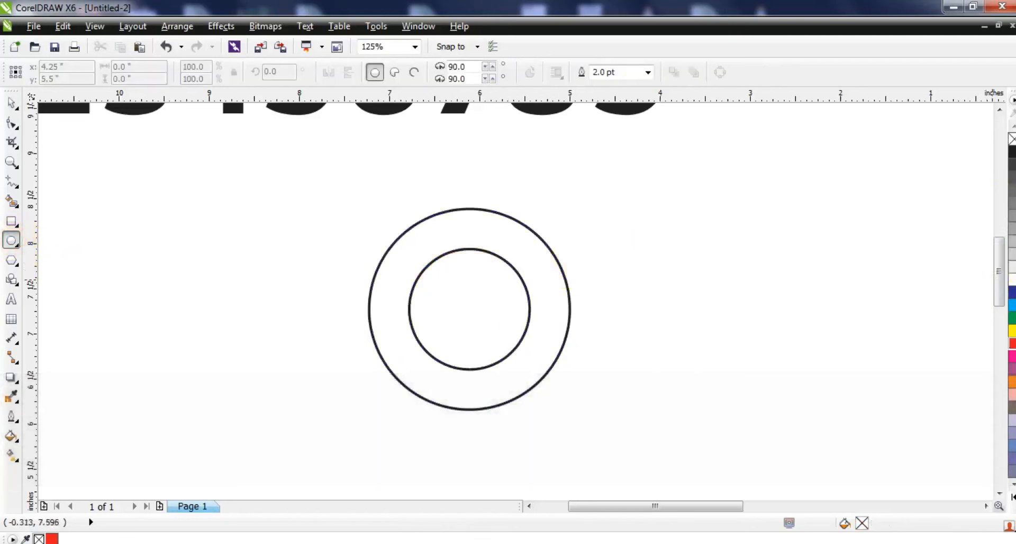
{"action": "mouse_move", "coordinate": [396, 251]}
{"action": "left_mouse_down"}
{"action": "mouse_move", "coordinate": [508, 426]}
{"action": "mouse_move", "coordinate": [535, 410]}
{"action": "left_mouse_up"}
{"action": "left_click", "coordinate": [12, 103]}
{"action": "left_click_drag", "start_coordinate": [470, 339], "coordinate": [469, 328]}
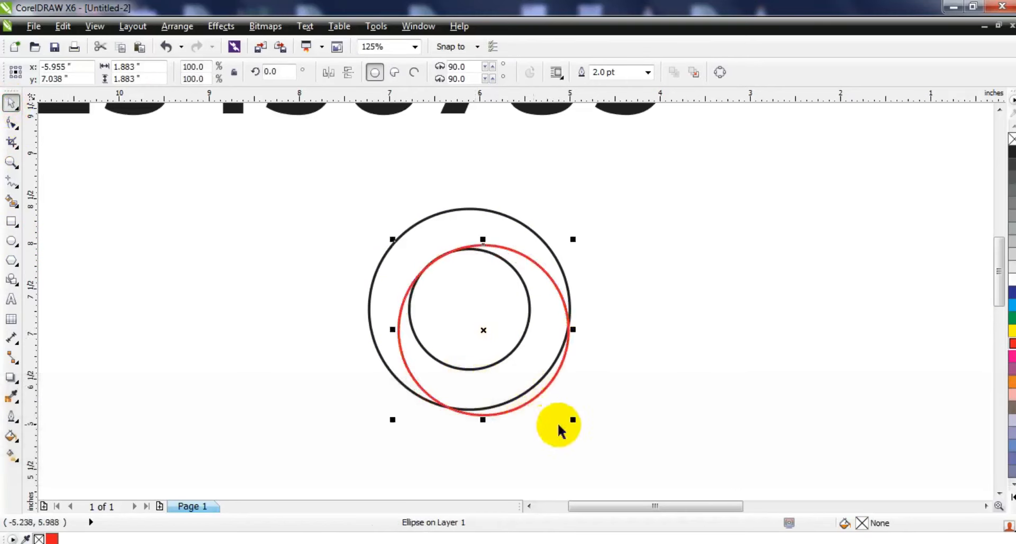
- Enlarge the red circle to about 1.91 inches and place a copy up and to the left, touching the inner circle's right side
{"action": "left_click_drag", "start_coordinate": [579, 422], "coordinate": [582, 421]}
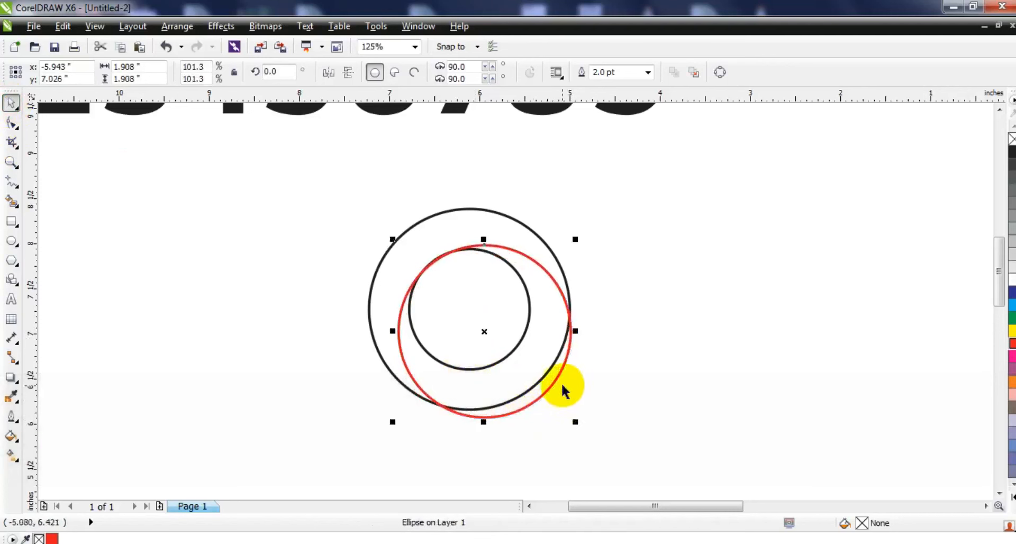
{"action": "key", "text": "ctrl+z"}
{"action": "left_click_drag", "start_coordinate": [551, 387], "coordinate": [510, 358]}
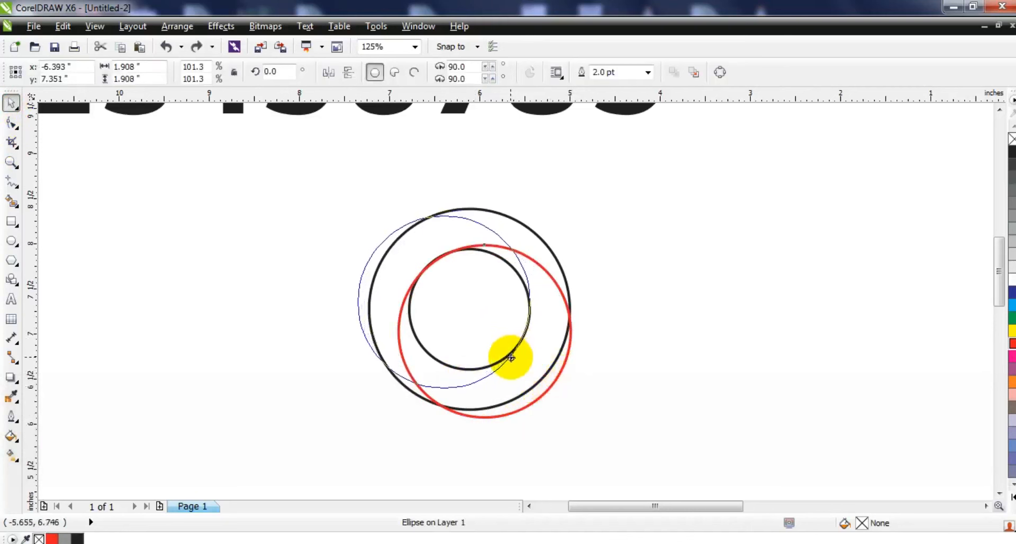
{"action": "left_click_drag", "start_coordinate": [511, 358], "coordinate": [511, 357]}
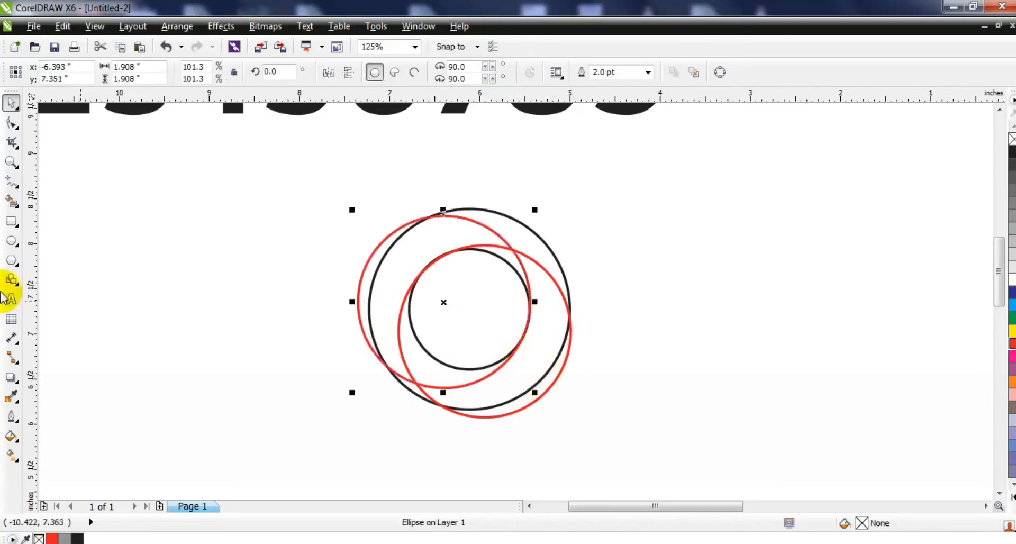
- Smart-fill the adjoining regions in grey that form a crescent along the ring's upper left, down to its lower tip
{"action": "left_click", "coordinate": [12, 201]}
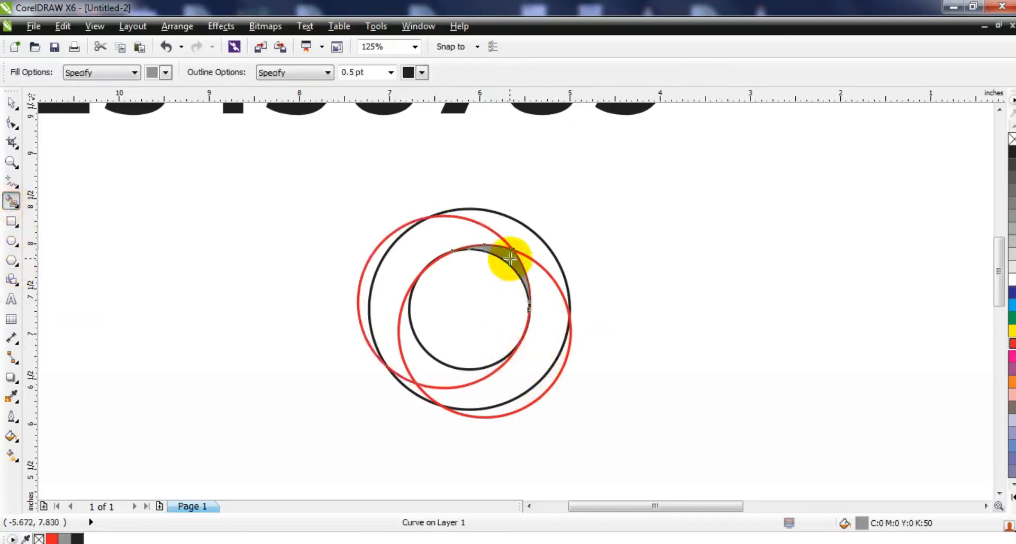
{"action": "left_click", "coordinate": [446, 231]}
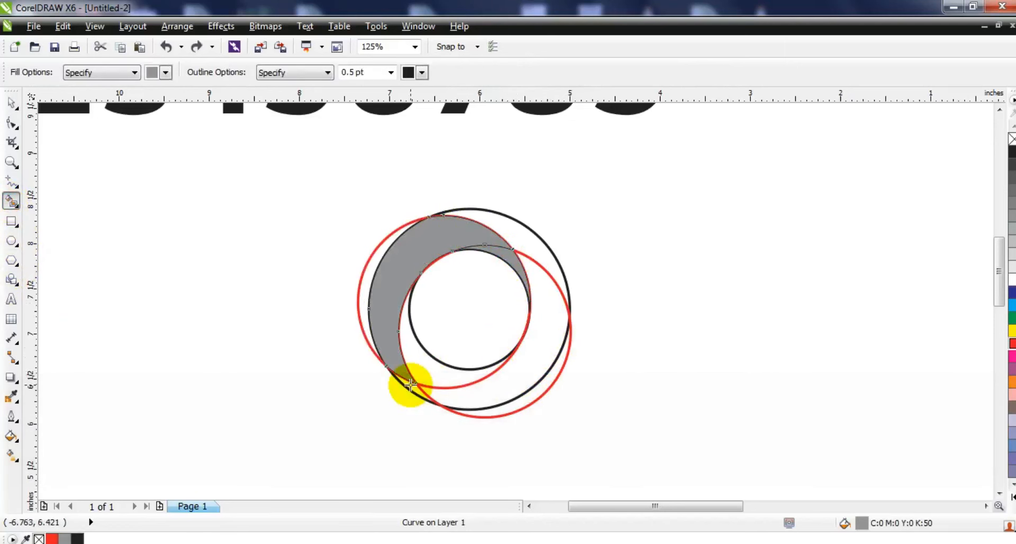
{"action": "left_click", "coordinate": [411, 384]}
{"action": "left_click", "coordinate": [12, 103]}
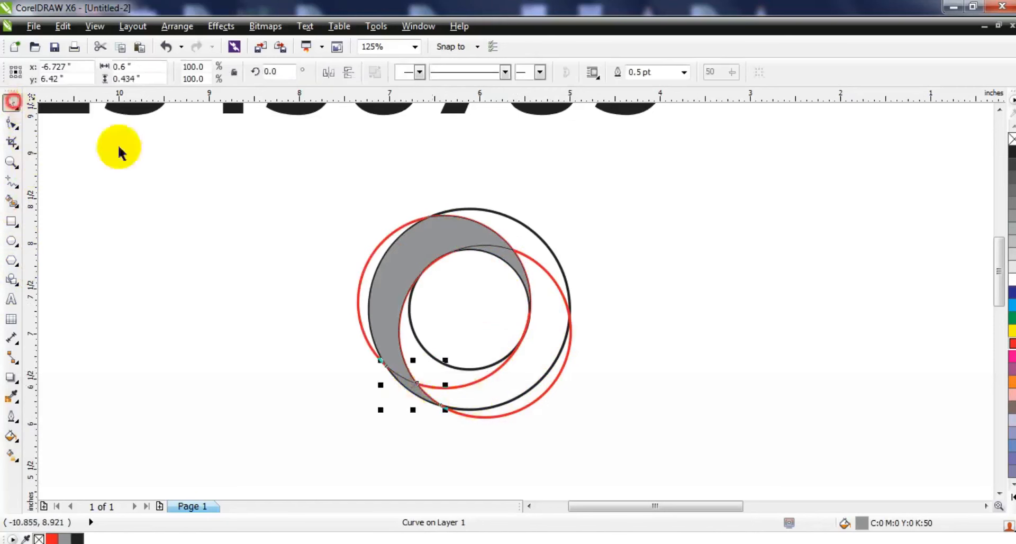
- Delete both red guide circles and weld the grey pieces into a single crescent
{"action": "left_click", "coordinate": [521, 236]}
{"action": "key", "text": "Delete"}
{"action": "left_click", "coordinate": [373, 256]}
{"action": "key", "text": "Delete"}
{"action": "left_click_drag", "start_coordinate": [413, 294], "coordinate": [544, 426]}
{"action": "left_click", "coordinate": [467, 74]}
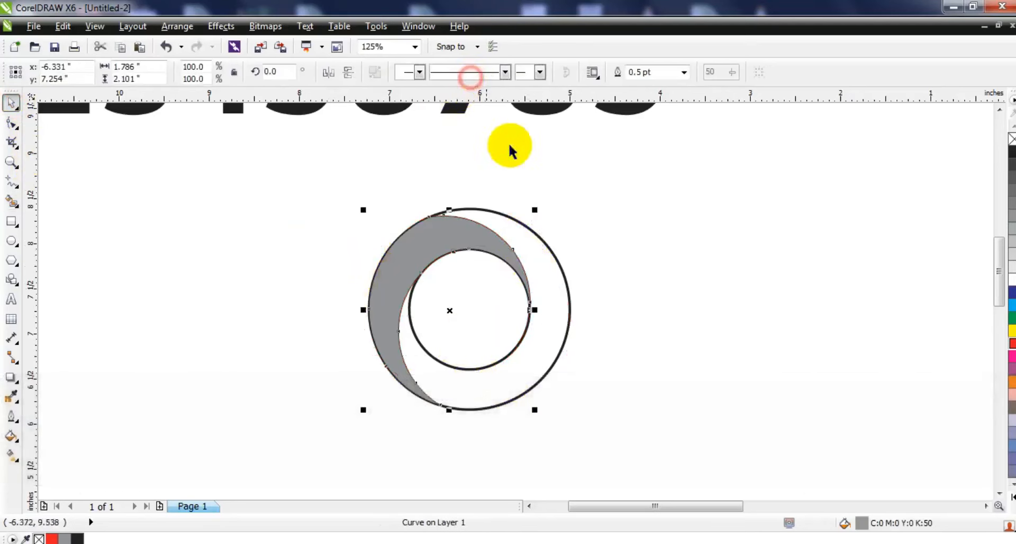
{"action": "left_click", "coordinate": [623, 214]}
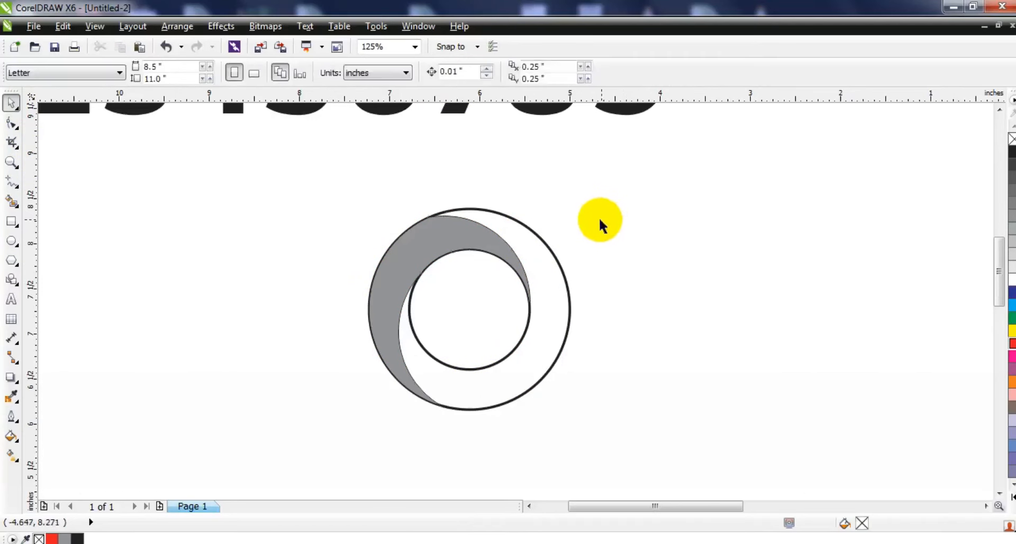
- Fill the welded crescent with red
{"action": "left_click", "coordinate": [447, 231]}
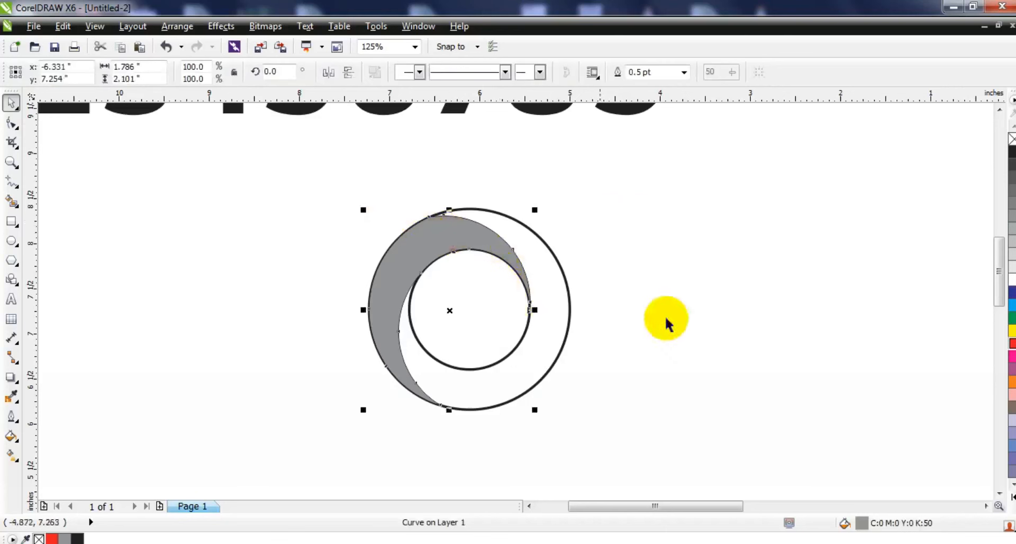
{"action": "left_click", "coordinate": [1011, 343]}
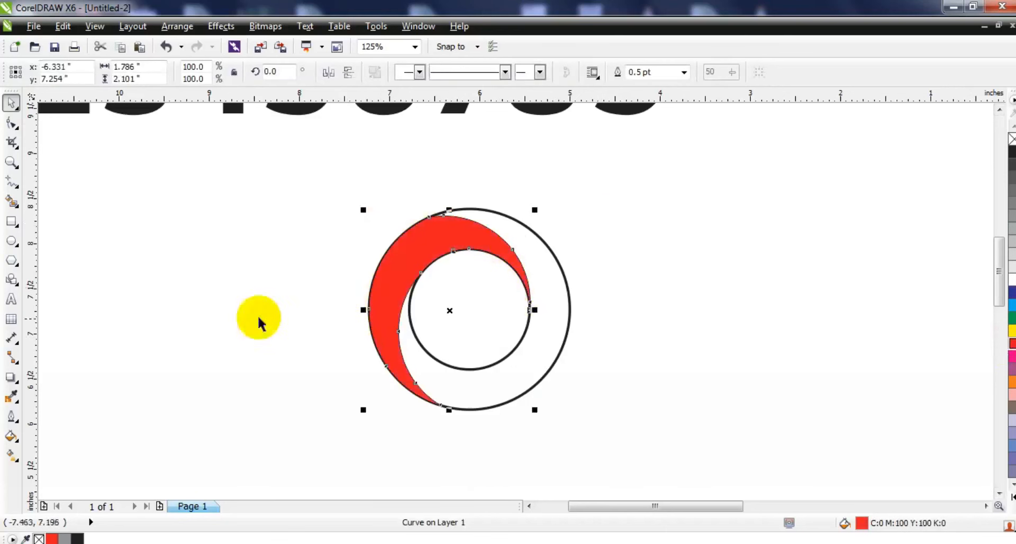
{"action": "left_click", "coordinate": [222, 321]}
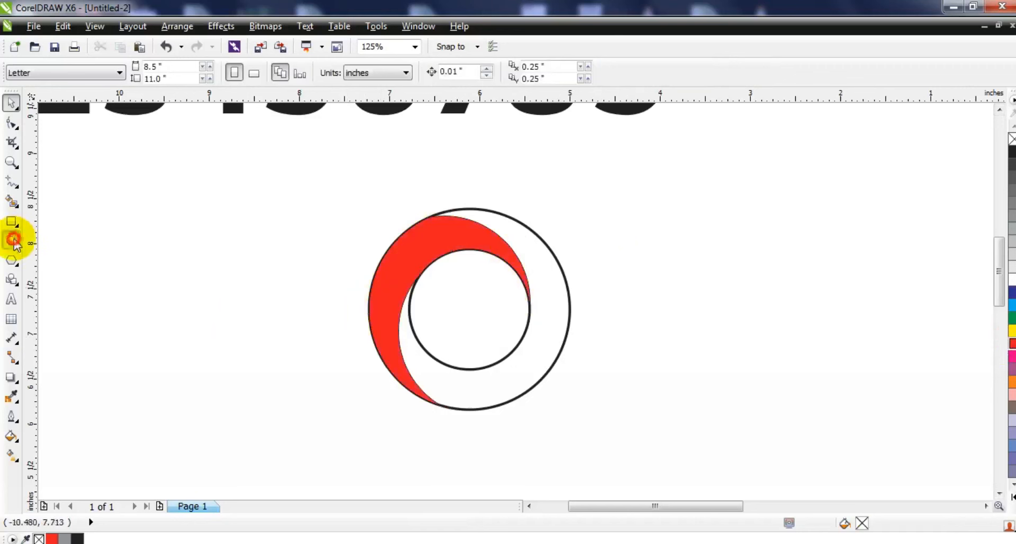
- Draw a red-outlined circle about 1.81 inches across, touching the inner circle's left side and crossing the ring's right edge
{"action": "left_click", "coordinate": [13, 240]}
{"action": "left_click_drag", "start_coordinate": [420, 244], "coordinate": [542, 407]}
{"action": "left_click", "coordinate": [11, 103]}
{"action": "left_click_drag", "start_coordinate": [539, 361], "coordinate": [526, 344]}
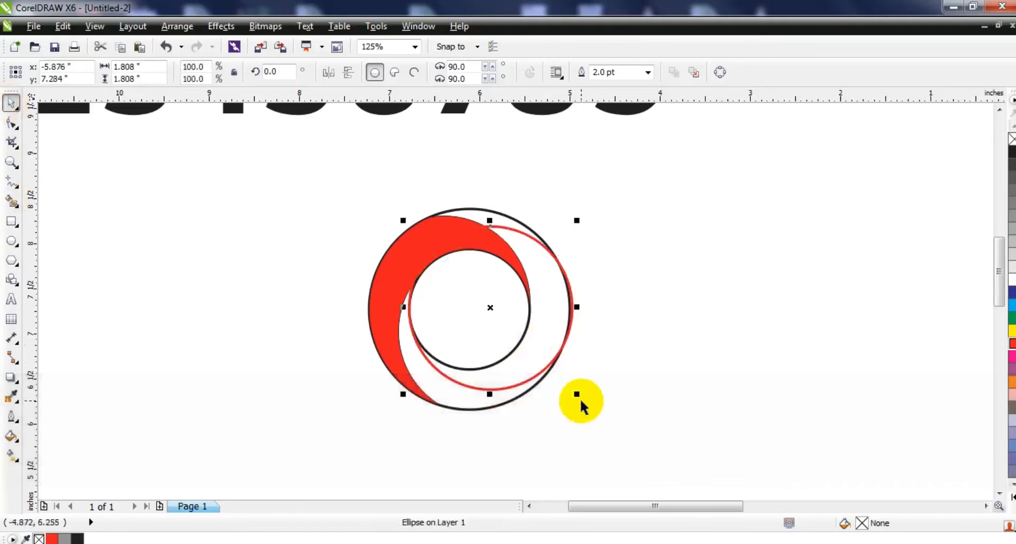
- Smart-fill the crescent region at the ring's bottom in grey, delete the red guide circle and select the new crescent
{"action": "left_click", "coordinate": [8, 209]}
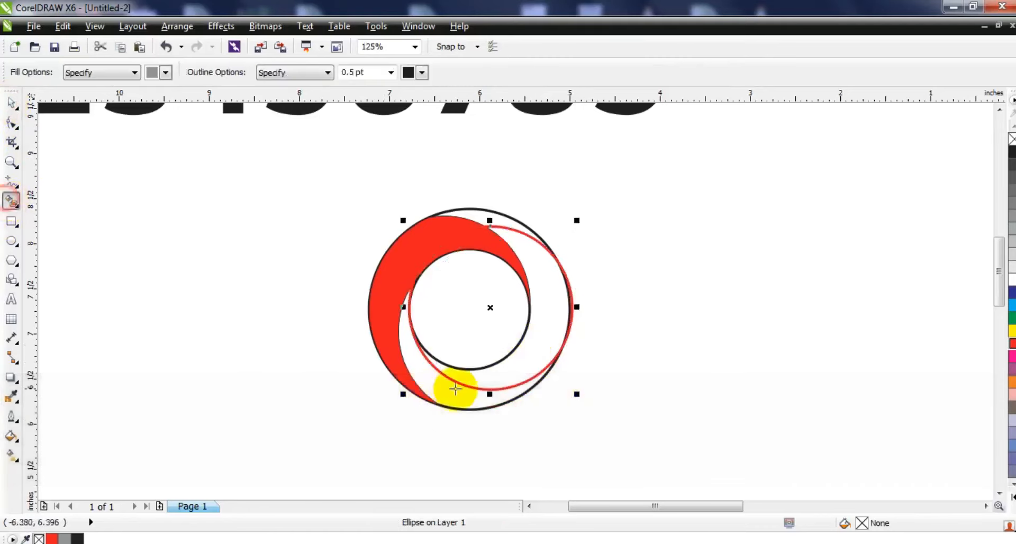
{"action": "left_click", "coordinate": [452, 391]}
{"action": "left_click", "coordinate": [10, 104]}
{"action": "left_click", "coordinate": [543, 250]}
{"action": "key", "text": "Delete"}
{"action": "left_click", "coordinate": [467, 398]}
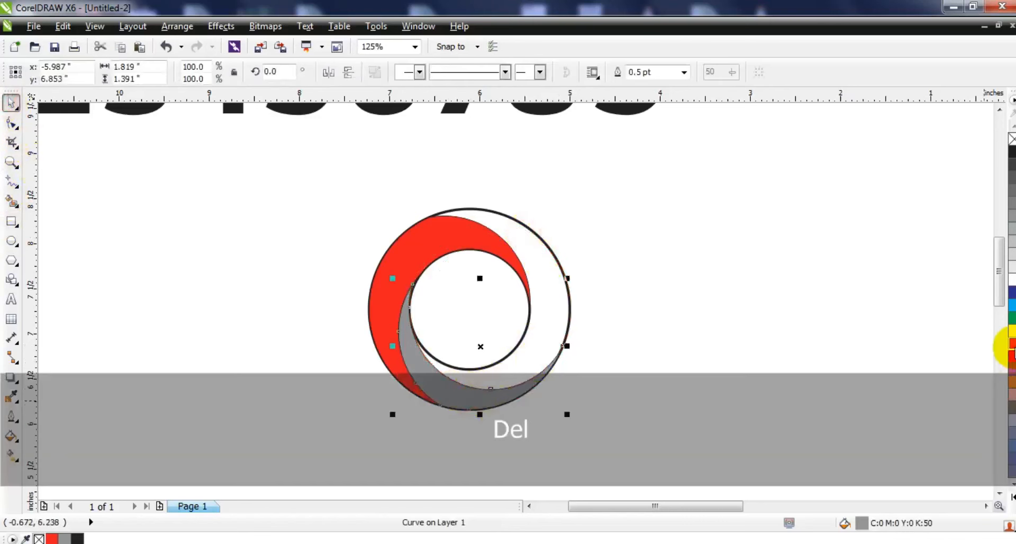
- Fill the bottom crescent with red and give the large left crescent a linear gradient from red through orange to golden yellow
{"action": "left_click", "coordinate": [1011, 344]}
{"action": "left_click", "coordinate": [408, 281]}
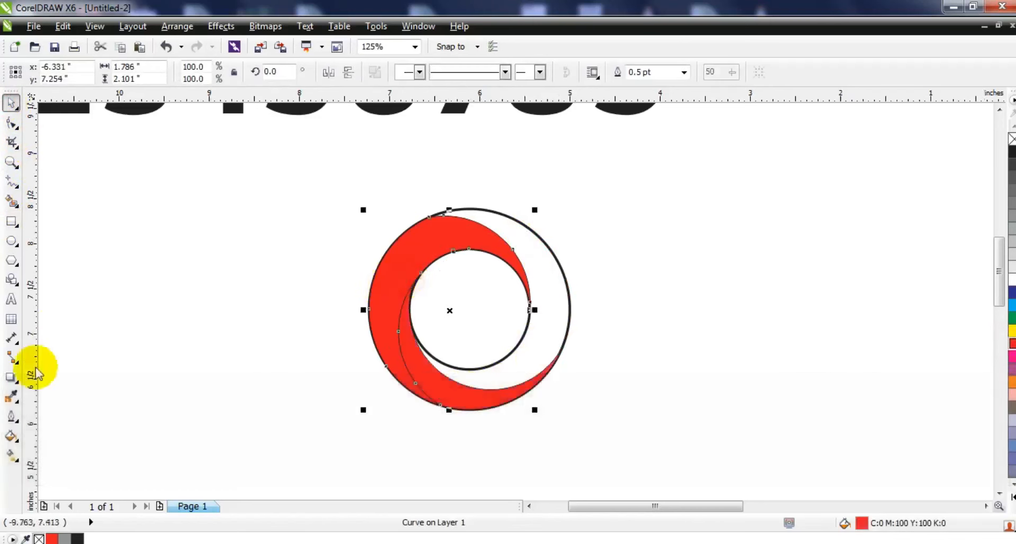
{"action": "left_click", "coordinate": [9, 457]}
{"action": "left_click_drag", "start_coordinate": [408, 269], "coordinate": [423, 250]}
{"action": "left_click_drag", "start_coordinate": [374, 277], "coordinate": [374, 277]}
{"action": "left_click_drag", "start_coordinate": [1012, 380], "coordinate": [411, 256]}
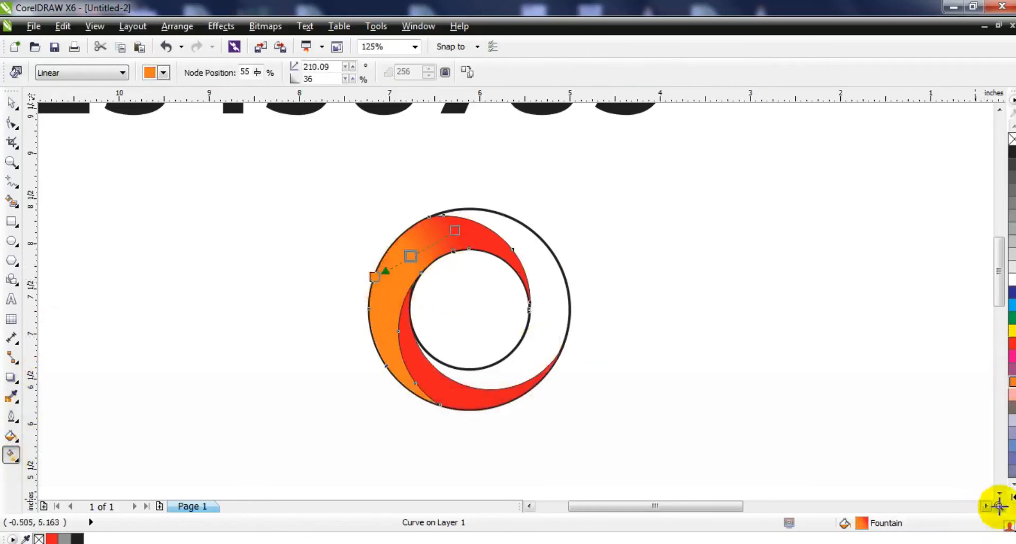
{"action": "left_click_drag", "start_coordinate": [997, 125], "coordinate": [351, 307]}
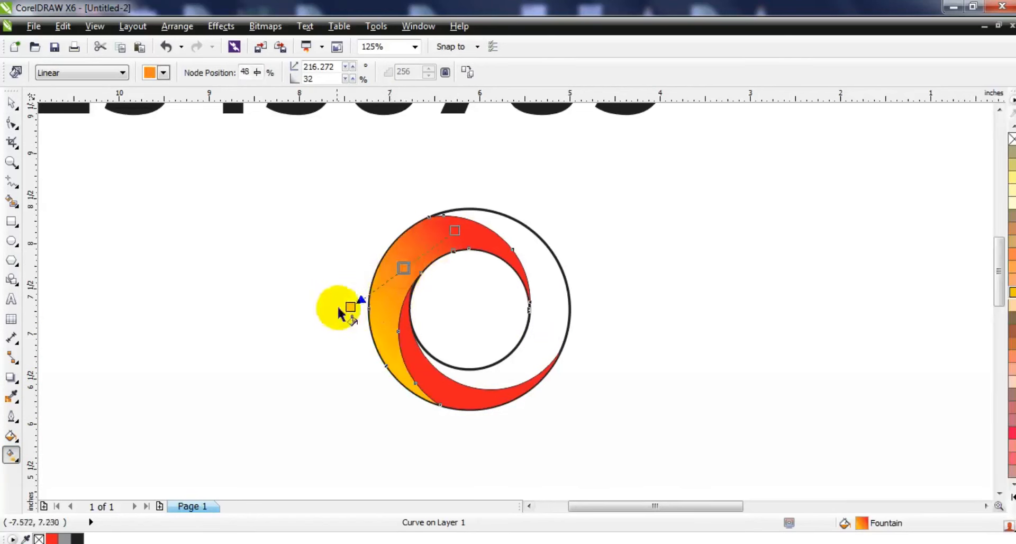
- Apply a linear gradient to the bottom crescent, running from red at its left end through orange to golden yellow at its right tip
{"action": "left_click", "coordinate": [376, 347]}
{"action": "left_click_drag", "start_coordinate": [399, 347], "coordinate": [508, 387]}
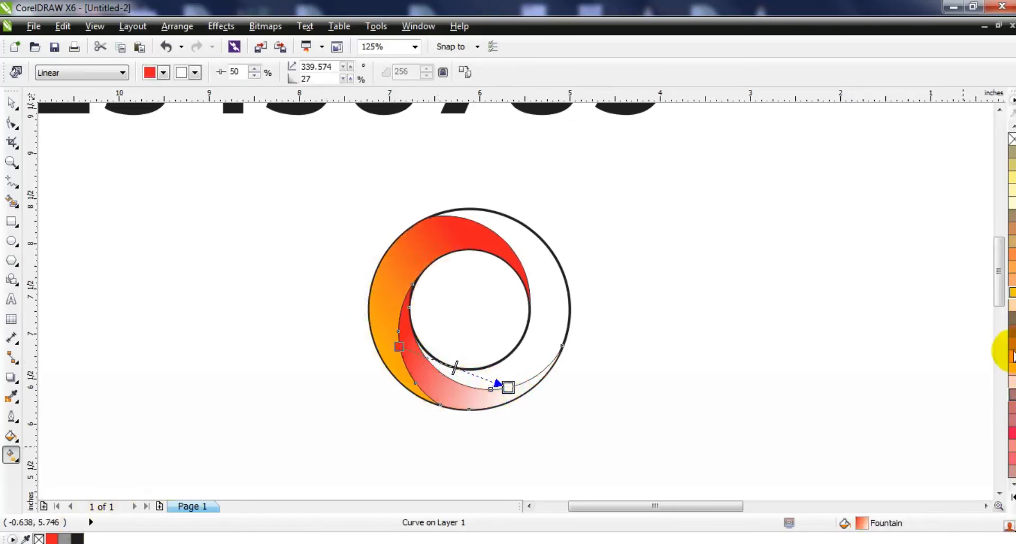
{"action": "left_click_drag", "start_coordinate": [1011, 299], "coordinate": [508, 387]}
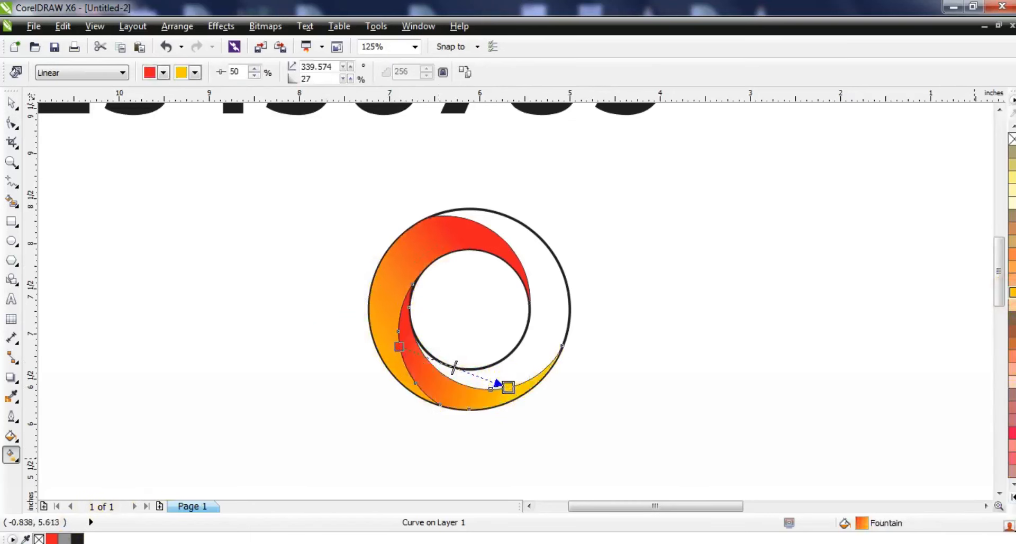
{"action": "mouse_move", "coordinate": [1009, 458]}
{"action": "left_click_drag", "start_coordinate": [972, 367], "coordinate": [447, 365]}
{"action": "left_click_drag", "start_coordinate": [528, 395], "coordinate": [538, 393]}
{"action": "left_click_drag", "start_coordinate": [448, 365], "coordinate": [494, 378]}
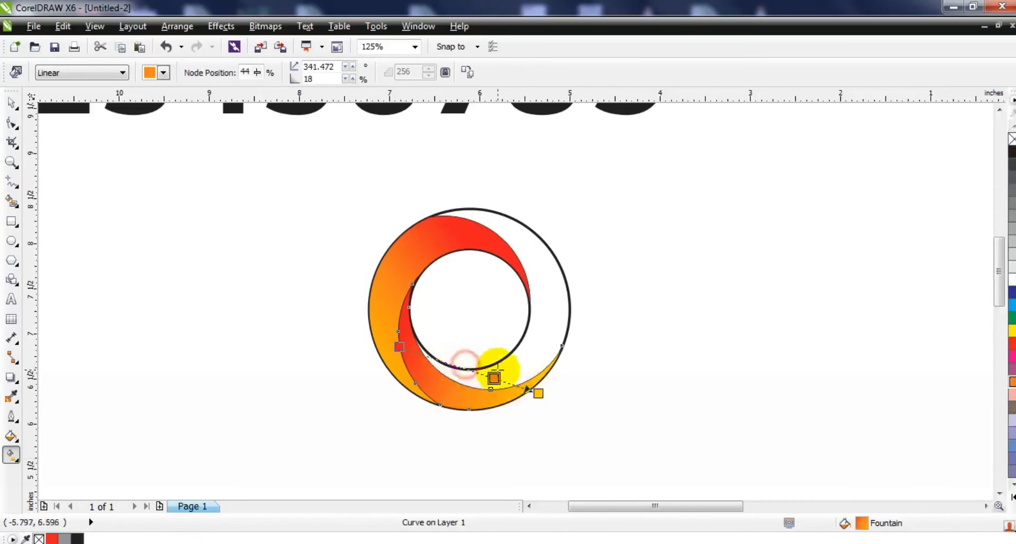
{"action": "left_click_drag", "start_coordinate": [404, 347], "coordinate": [403, 346]}
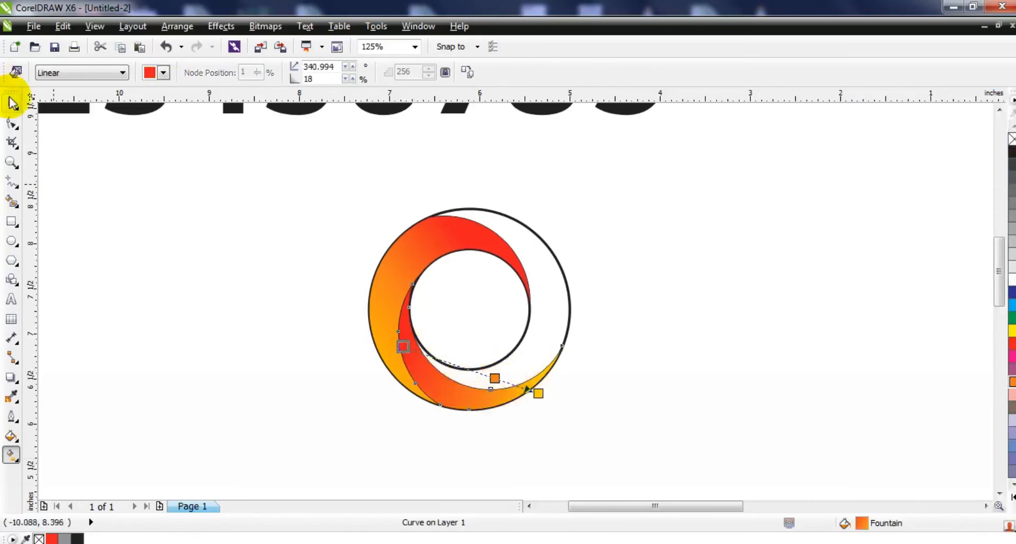
{"action": "left_click", "coordinate": [12, 104]}
{"action": "left_click", "coordinate": [143, 246]}
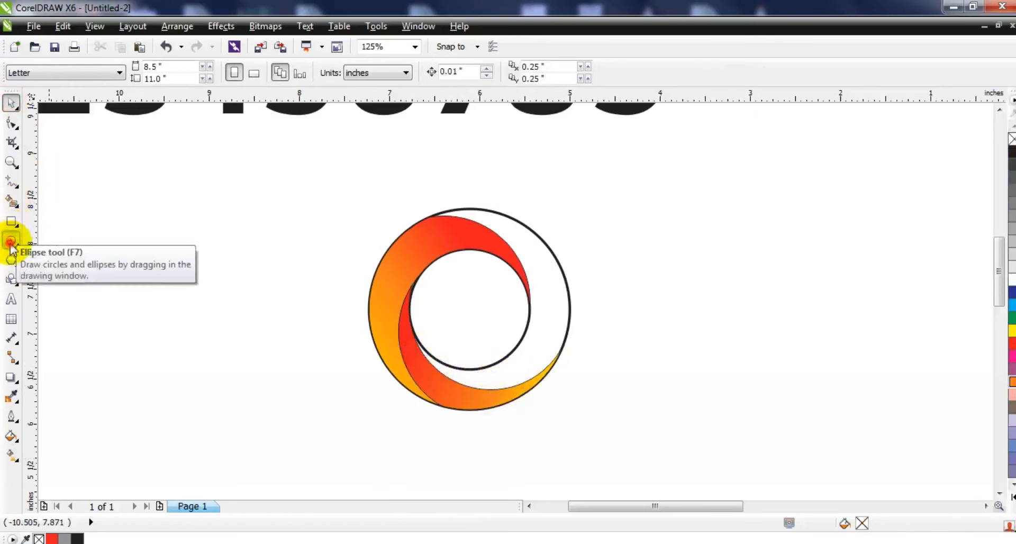
- Draw a red-outlined circle about 1.875 inches across, touching the inner circle's lower right edge and crossing the ring's upper and left edges
{"action": "left_click", "coordinate": [11, 242]}
{"action": "left_click_drag", "start_coordinate": [337, 185], "coordinate": [521, 391]}
{"action": "left_click", "coordinate": [11, 103]}
{"action": "left_click_drag", "start_coordinate": [333, 395], "coordinate": [344, 380]}
{"action": "left_click_drag", "start_coordinate": [467, 294], "coordinate": [470, 302]}
{"action": "left_click_drag", "start_coordinate": [348, 388], "coordinate": [365, 370]}
{"action": "left_click_drag", "start_coordinate": [504, 320], "coordinate": [502, 325]}
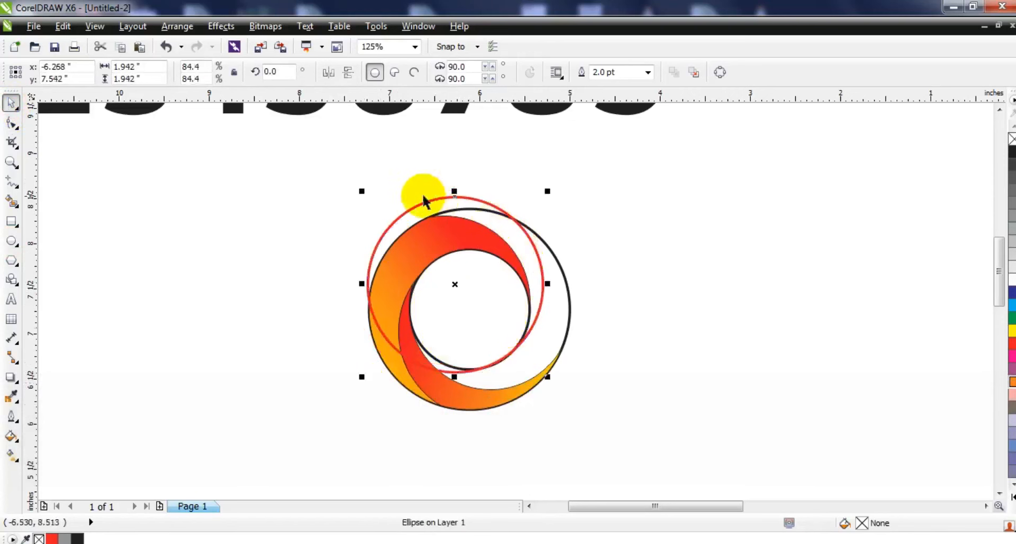
{"action": "left_click_drag", "start_coordinate": [362, 191], "coordinate": [366, 198]}
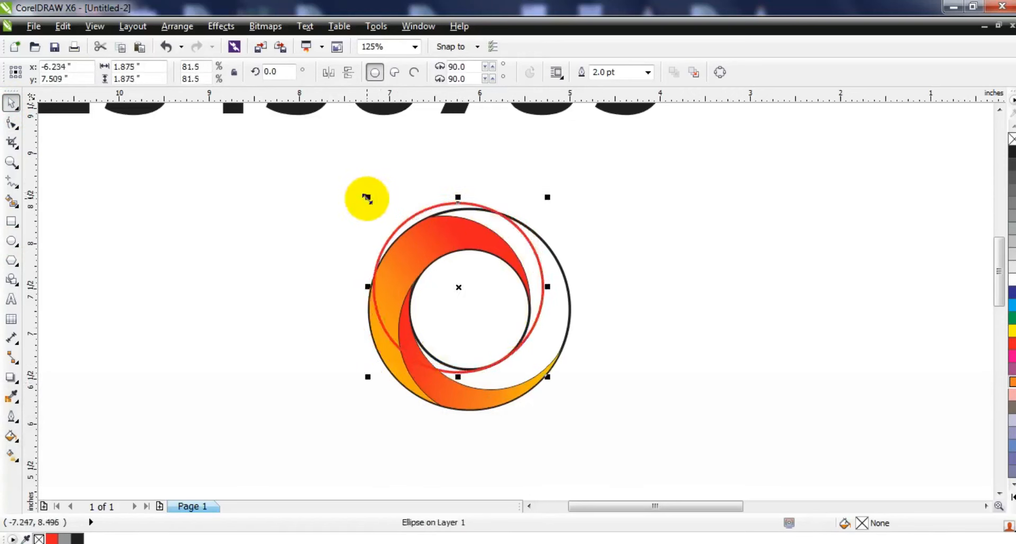
- Smart-fill the two empty regions on the ring's right side with grey
{"action": "left_click", "coordinate": [16, 242]}
{"action": "left_click", "coordinate": [10, 201]}
{"action": "left_click", "coordinate": [548, 271]}
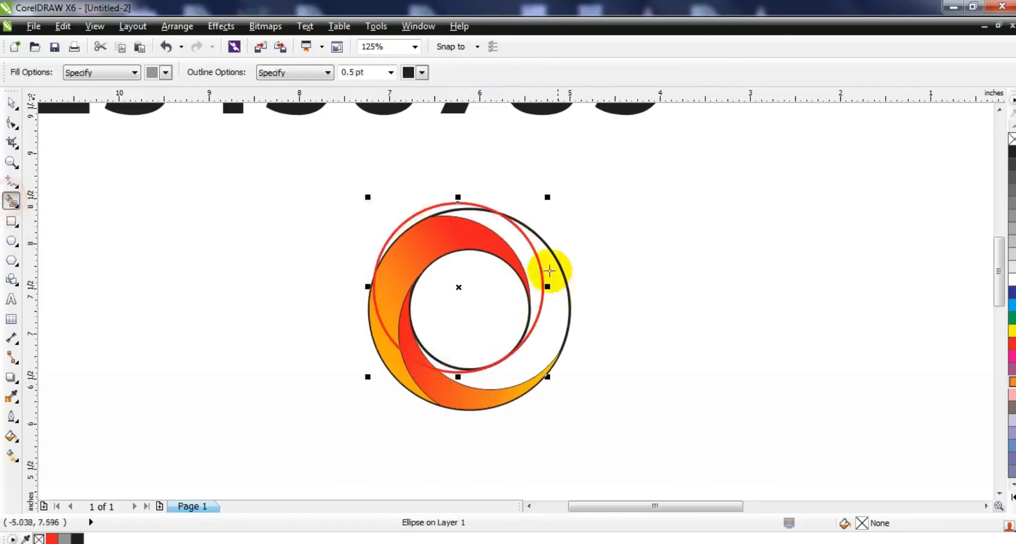
{"action": "left_click", "coordinate": [554, 320]}
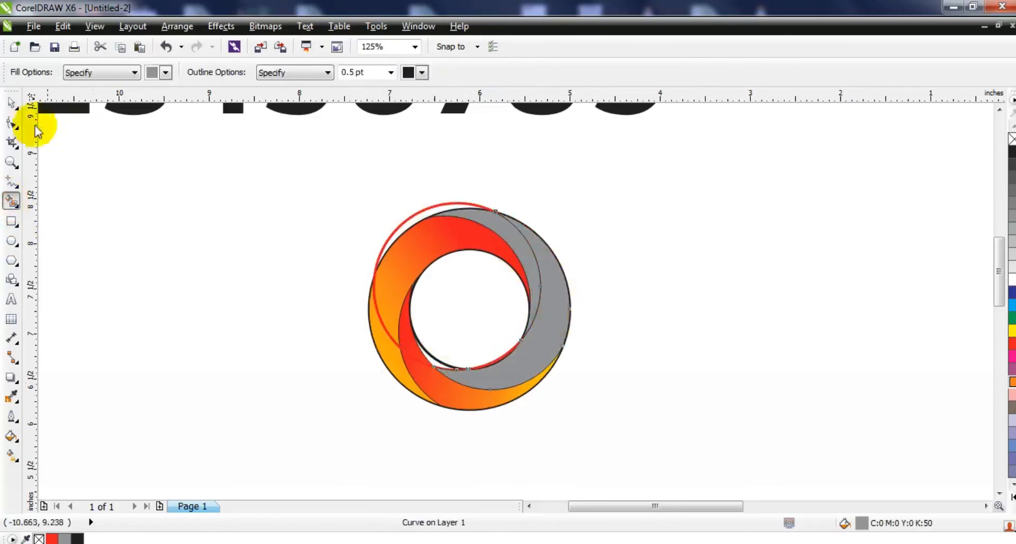
{"action": "left_click", "coordinate": [6, 108]}
{"action": "left_click", "coordinate": [411, 214]}
{"action": "key", "text": "Delete"}
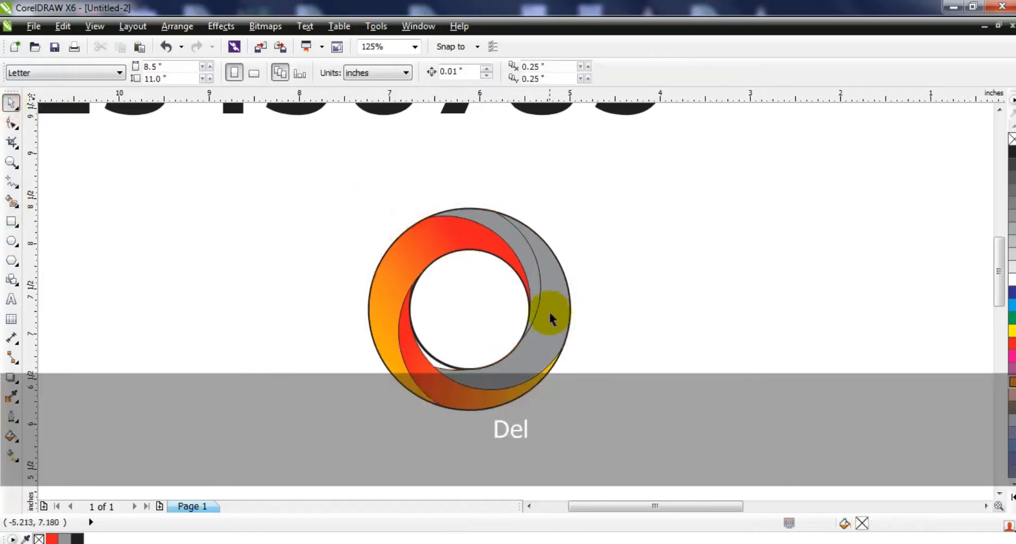
{"action": "key", "text": "ctrl+z"}
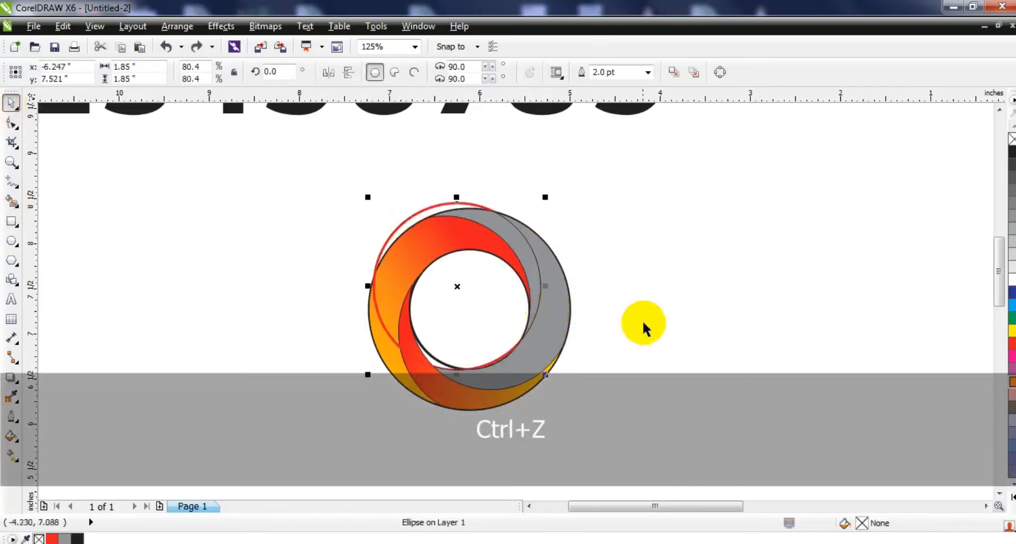
{"action": "left_click", "coordinate": [642, 320]}
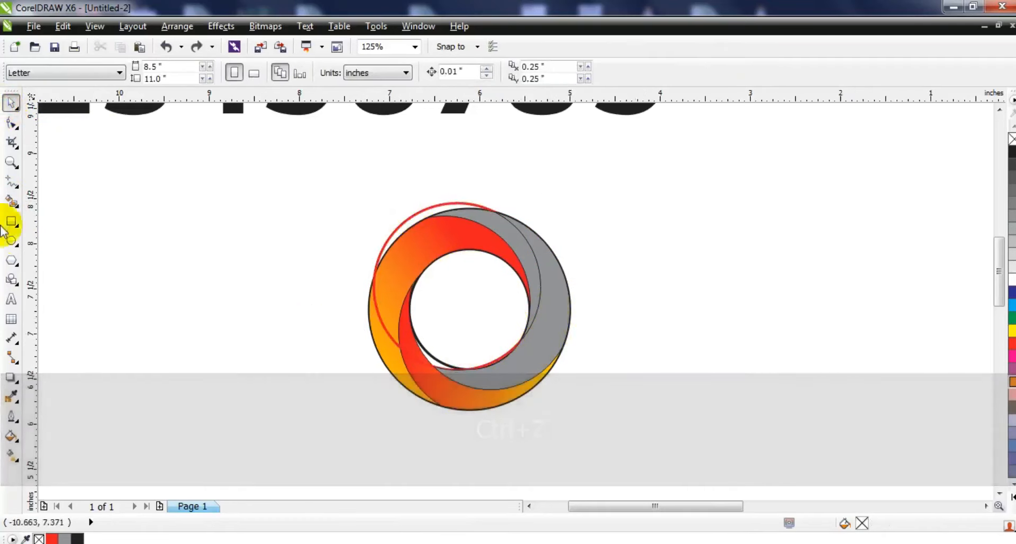
- Smart-fill the thin sliver along the inner circle's lower left edge with grey and weld it to the large right grey crescent
{"action": "left_click", "coordinate": [12, 201]}
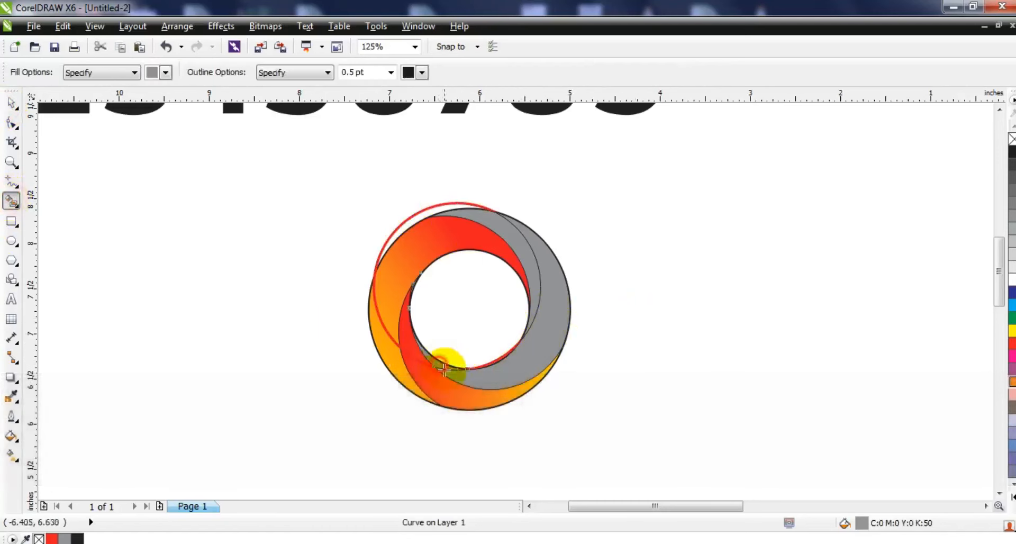
{"action": "left_click", "coordinate": [11, 103]}
{"action": "left_click", "coordinate": [533, 354], "text": "shift"}
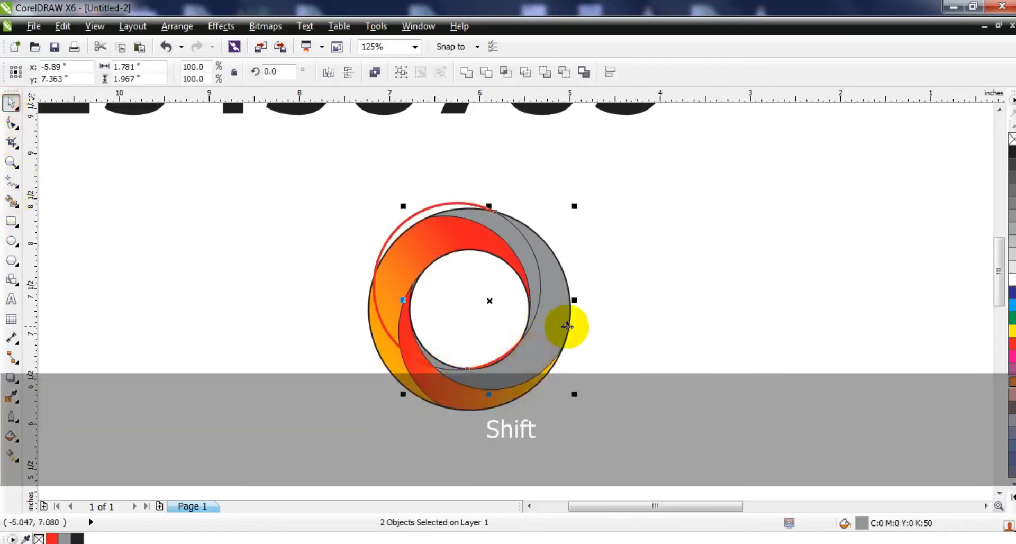
{"action": "left_click", "coordinate": [466, 73]}
{"action": "left_click", "coordinate": [691, 227]}
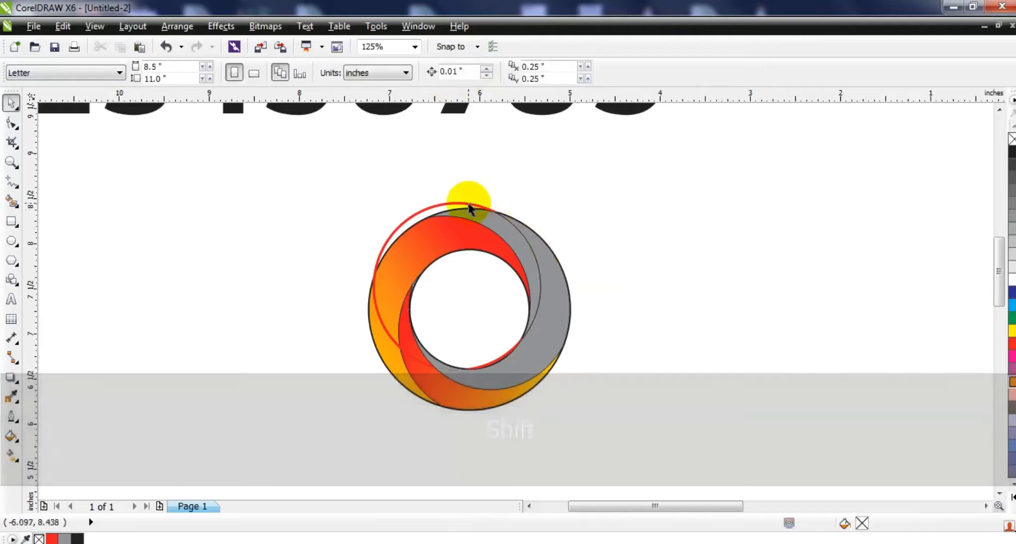
- Delete the red guide circle and give the narrow upper grey crescent a linear gradient from dark blue to light blue
{"action": "left_click", "coordinate": [474, 210]}
{"action": "key", "text": "Delete"}
{"action": "left_click", "coordinate": [522, 276]}
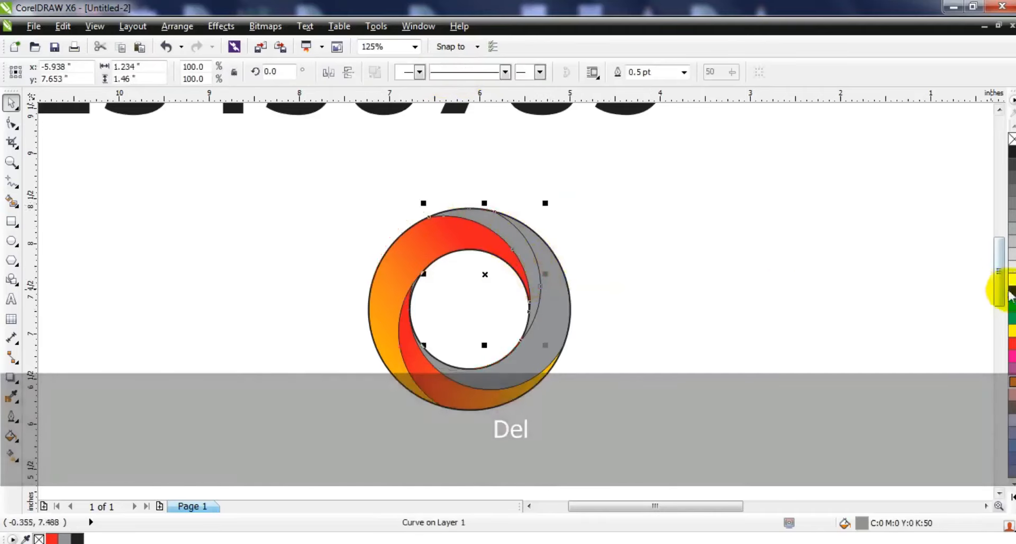
{"action": "left_click", "coordinate": [1000, 296]}
{"action": "key", "text": "g"}
{"action": "left_click_drag", "start_coordinate": [517, 217], "coordinate": [506, 305]}
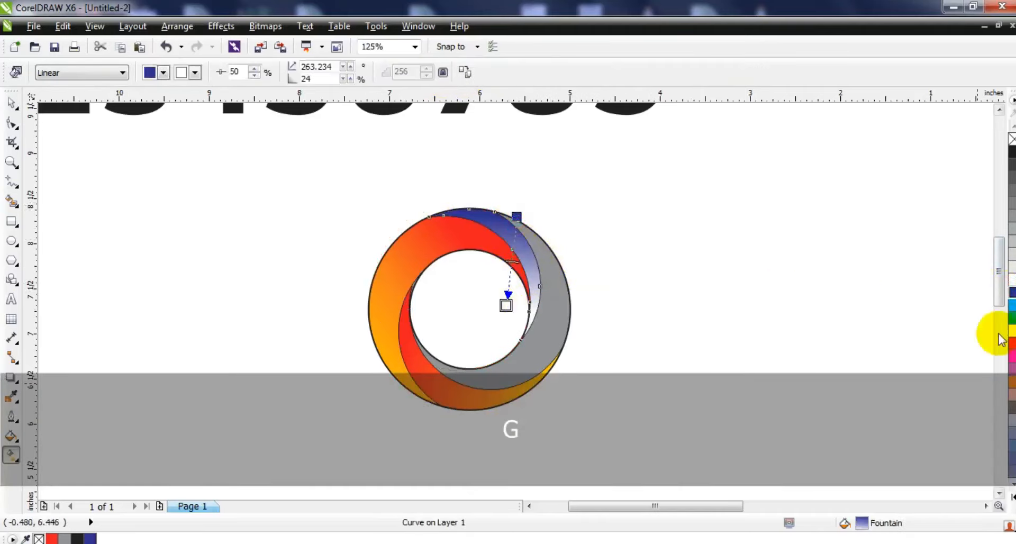
{"action": "left_click_drag", "start_coordinate": [1011, 305], "coordinate": [495, 319]}
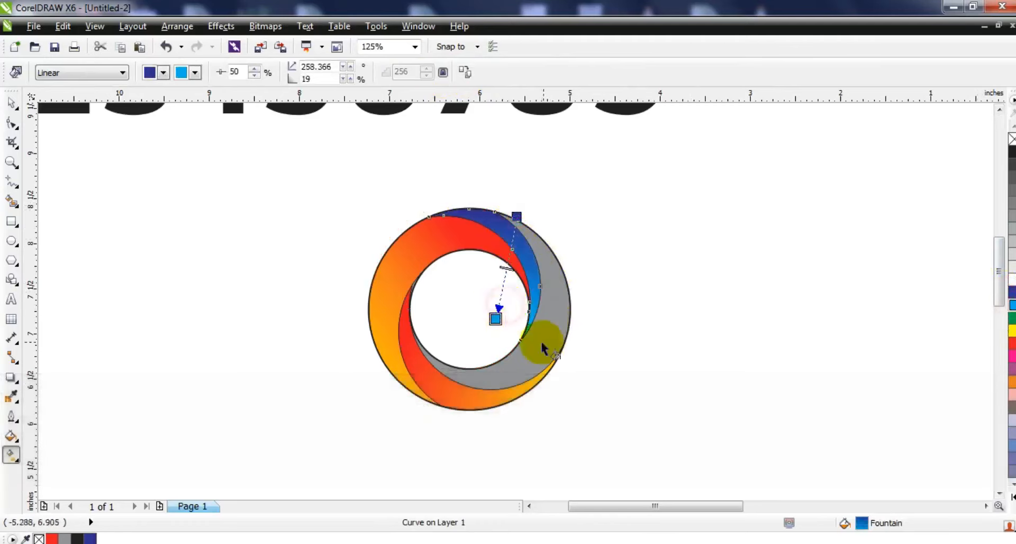
- Apply a linear gradient to the large right crescent, from dark blue at its right side to light blue at its lower left tip
{"action": "left_click", "coordinate": [543, 347]}
{"action": "left_click", "coordinate": [1011, 297]}
{"action": "left_click_drag", "start_coordinate": [495, 352], "coordinate": [534, 349]}
{"action": "left_click_drag", "start_coordinate": [1011, 309], "coordinate": [411, 351]}
{"action": "left_click_drag", "start_coordinate": [411, 352], "coordinate": [401, 373]}
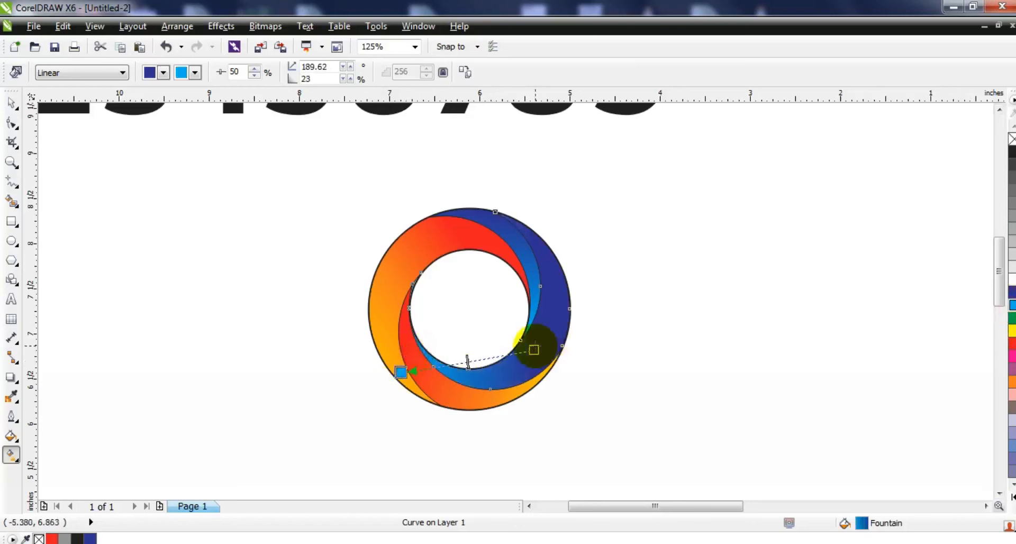
{"action": "left_click_drag", "start_coordinate": [529, 332], "coordinate": [529, 331]}
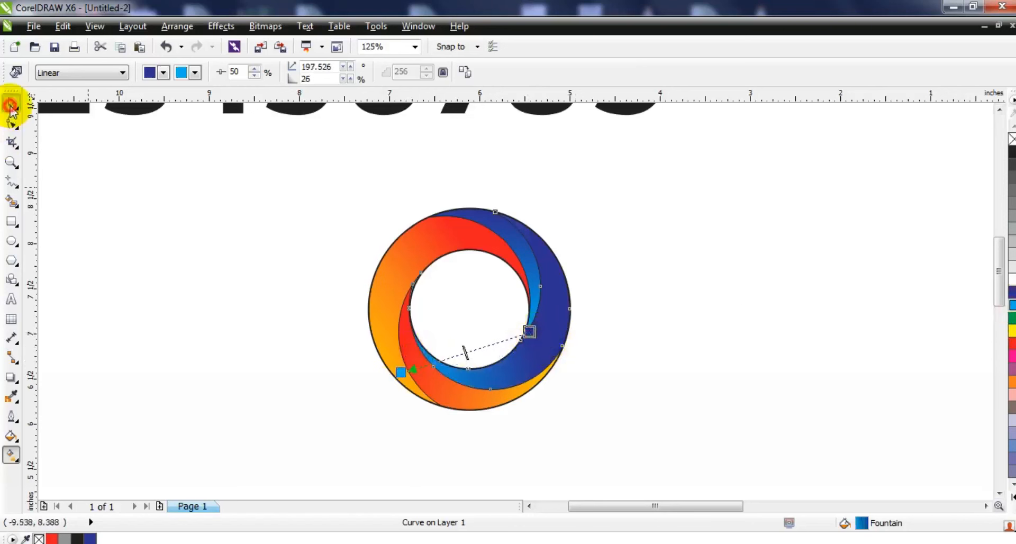
- Remove the outlines from all four gradient crescents and keep them selected together
{"action": "left_click", "coordinate": [11, 105]}
{"action": "right_click", "coordinate": [1013, 142]}
{"action": "left_click", "coordinate": [839, 251]}
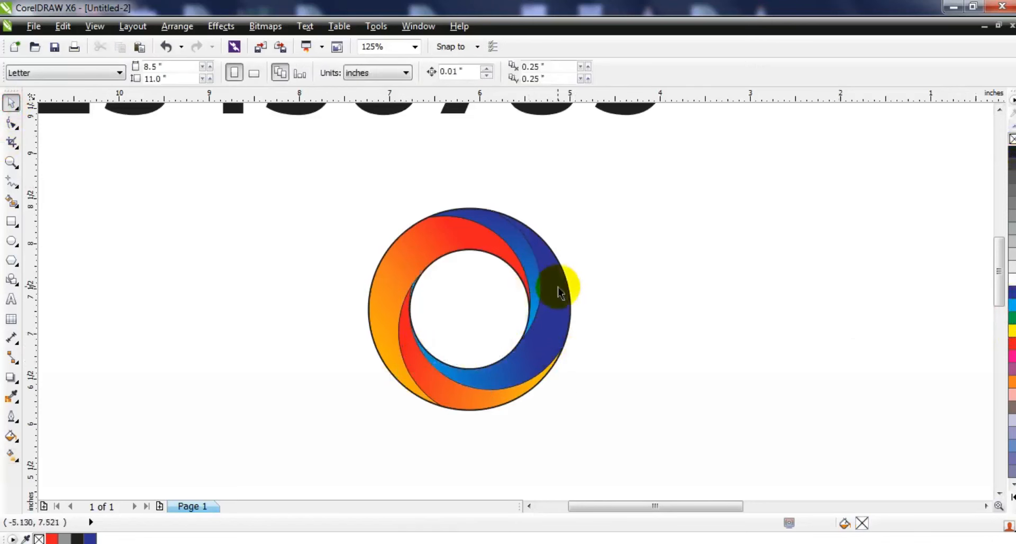
{"action": "left_click", "coordinate": [549, 280]}
{"action": "left_click", "coordinate": [525, 251], "text": "shift"}
{"action": "left_click", "coordinate": [463, 353], "text": "shift"}
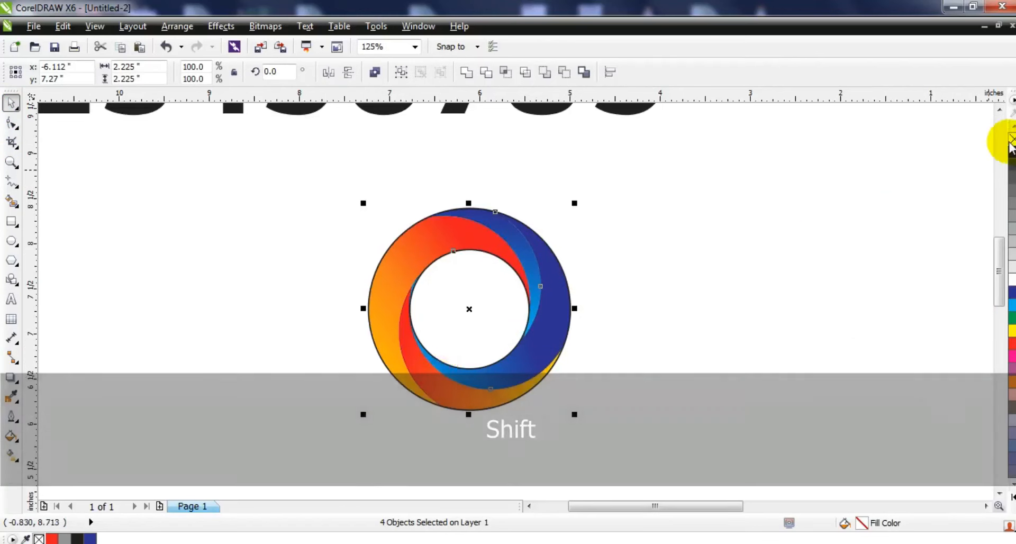
- PowerClip the four crescents inside the black-outlined ring and remove the ring's outline
{"action": "key", "text": "shift+Page_Down"}
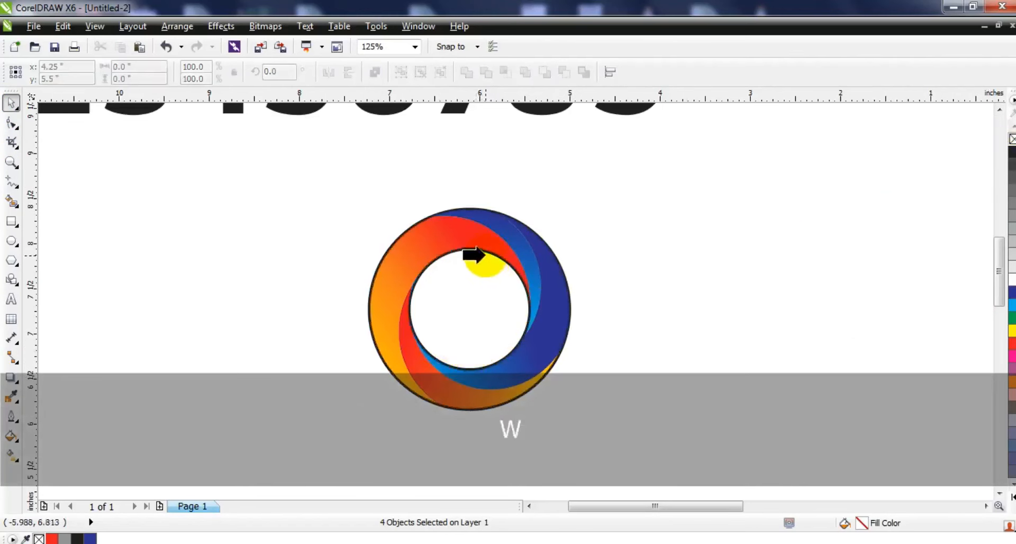
{"action": "left_click", "coordinate": [475, 251]}
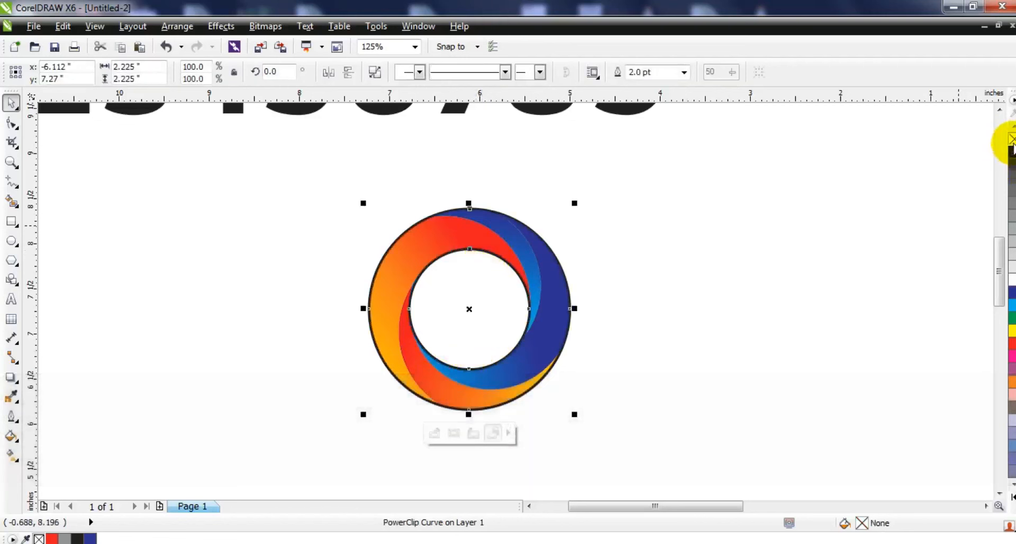
{"action": "right_click", "coordinate": [1011, 140]}
{"action": "left_click", "coordinate": [733, 290]}
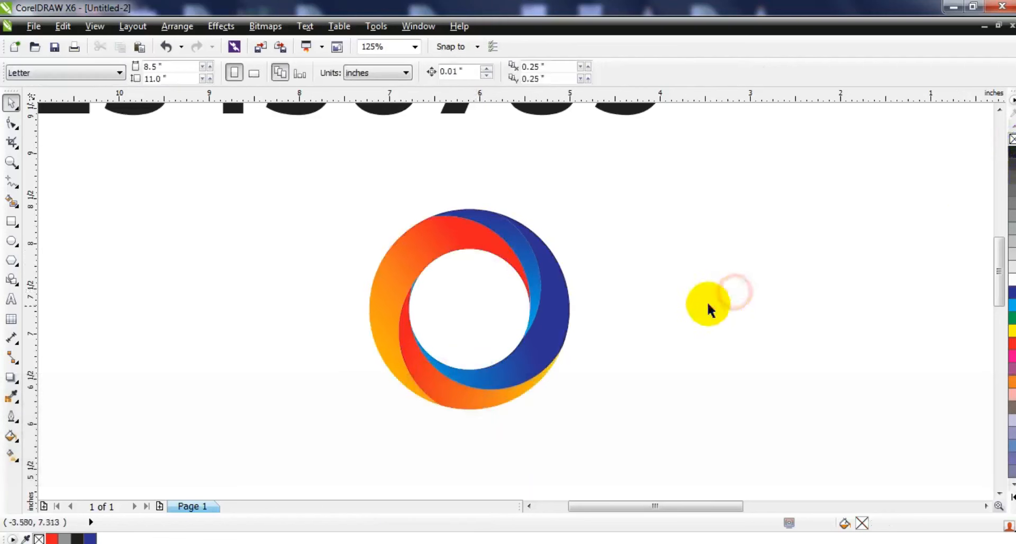
- Draw a square about 3.375 inches wide over the ring's left part, fill it with black and send it behind the ring
{"action": "left_click", "coordinate": [11, 222]}
{"action": "left_click_drag", "start_coordinate": [190, 147], "coordinate": [447, 451]}
{"action": "left_click", "coordinate": [11, 103]}
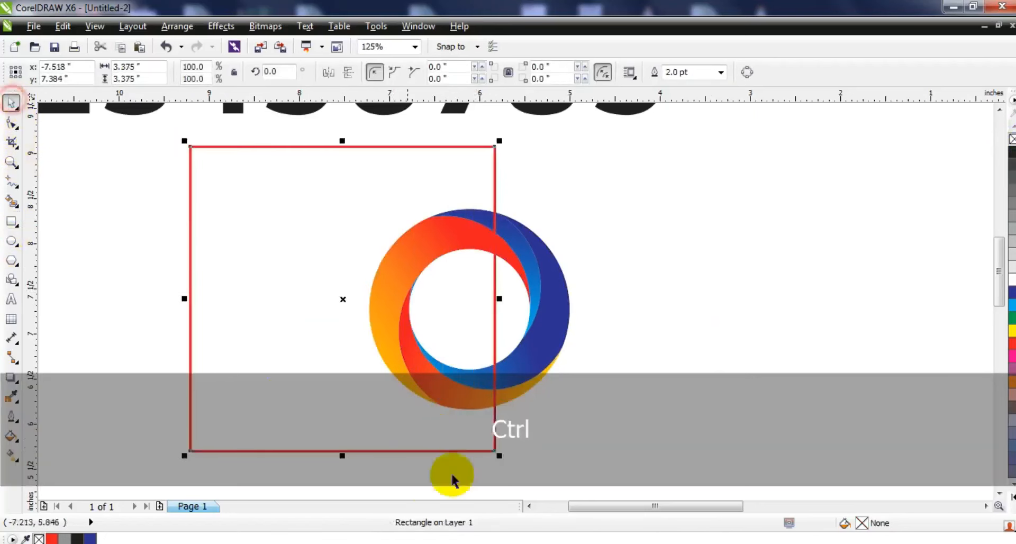
{"action": "left_click", "coordinate": [1013, 498]}
{"action": "left_click", "coordinate": [1010, 137]}
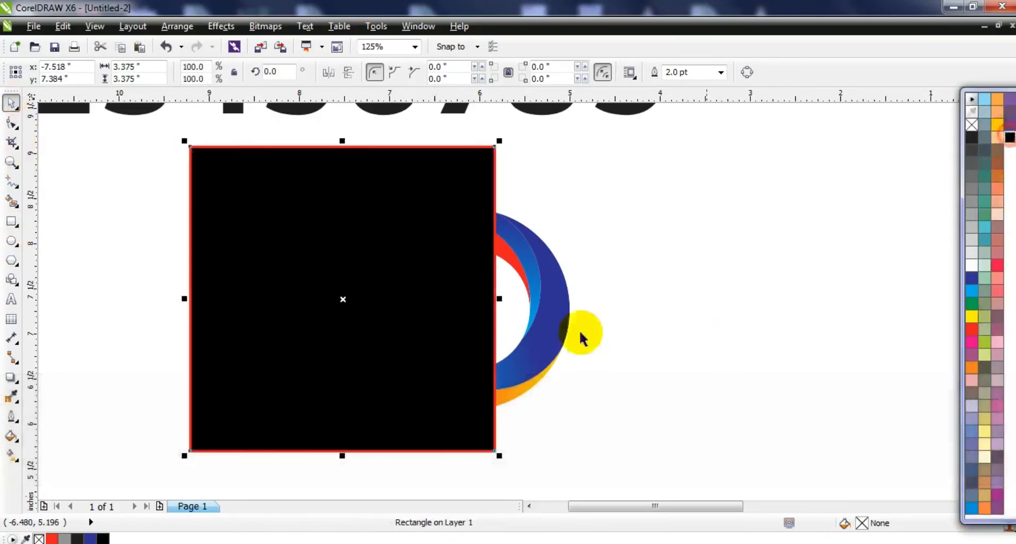
{"action": "key", "text": "shift+Page_Down"}
- Enlarge the black square into a rectangle about 6.49 by 4.49 inches surrounding the ring, and remove its outline
{"action": "key", "text": "F3"}
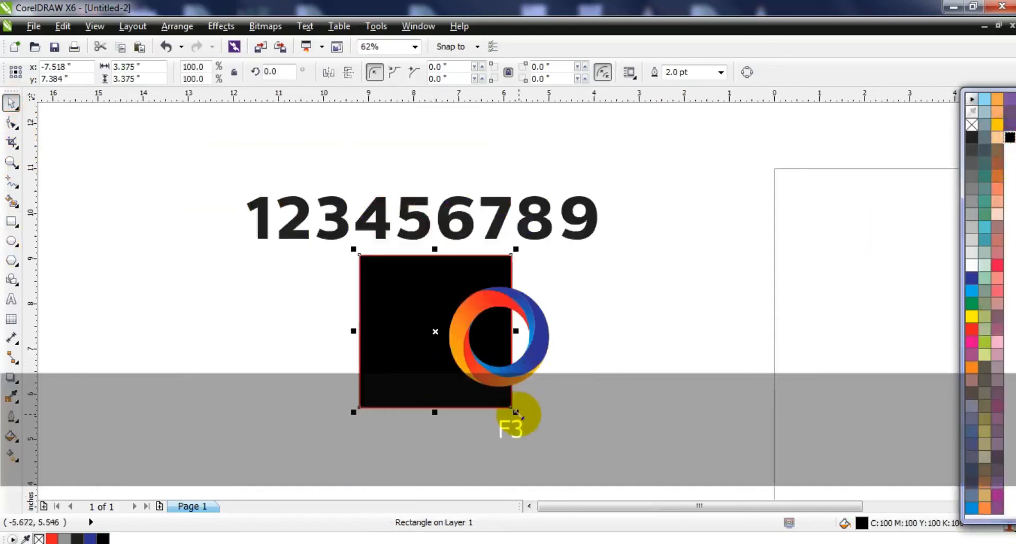
{"action": "left_click_drag", "start_coordinate": [518, 413], "coordinate": [542, 440]}
{"action": "left_click_drag", "start_coordinate": [418, 396], "coordinate": [444, 413]}
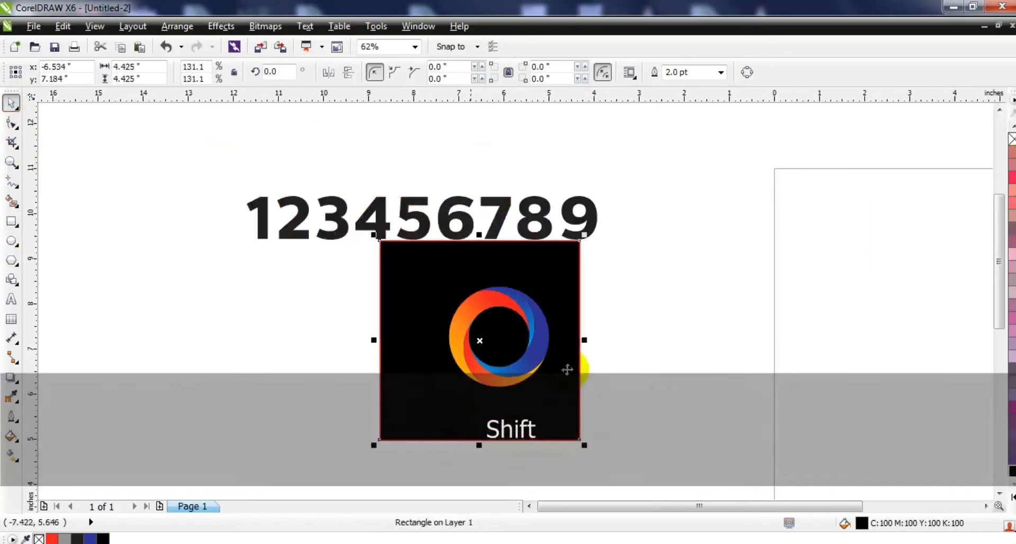
{"action": "right_click", "coordinate": [1013, 140]}
{"action": "left_click_drag", "start_coordinate": [583, 234], "coordinate": [627, 340]}
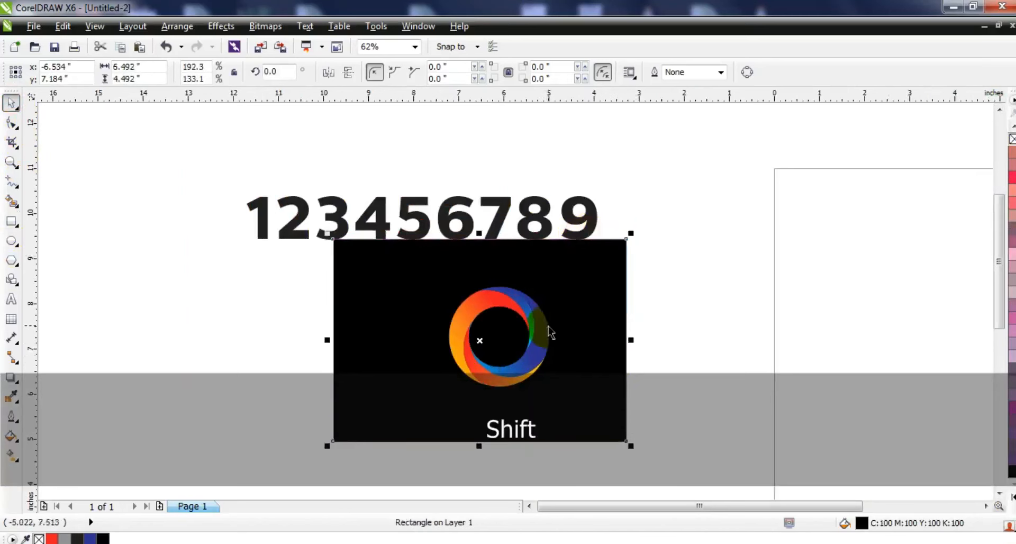
- Move the ring and its black background down together, clear of the numerals, and zoom in on them
{"action": "left_click", "coordinate": [548, 328], "text": "shift"}
{"action": "left_click_drag", "start_coordinate": [540, 322], "coordinate": [596, 336]}
{"action": "key", "text": "shift+F2"}
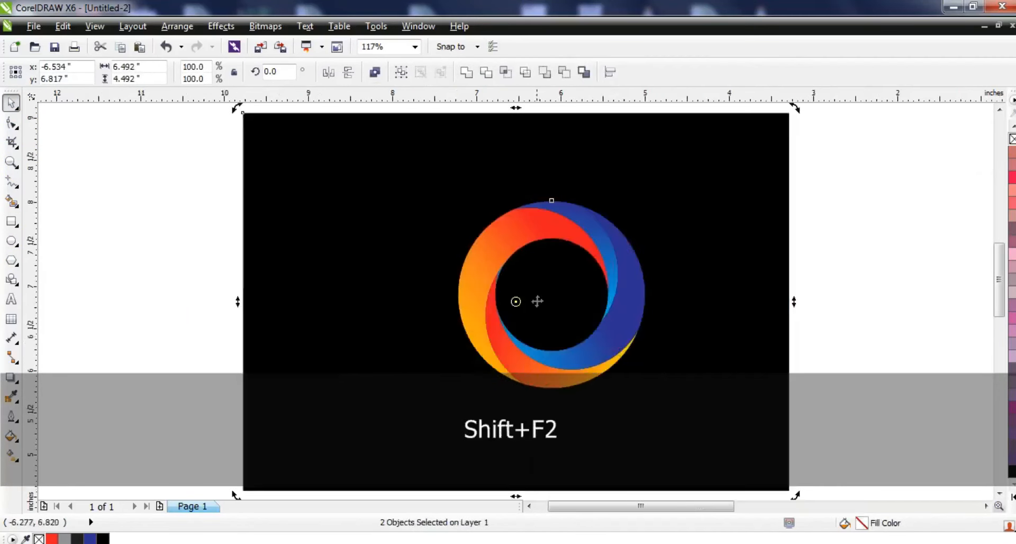
{"action": "key", "text": "Escape"}
{"action": "key", "text": "Escape"}
- Draw a rectangle about 1.13 inches wide across the ring's right side and reduce its height slightly from the top
{"action": "left_click", "coordinate": [11, 220]}
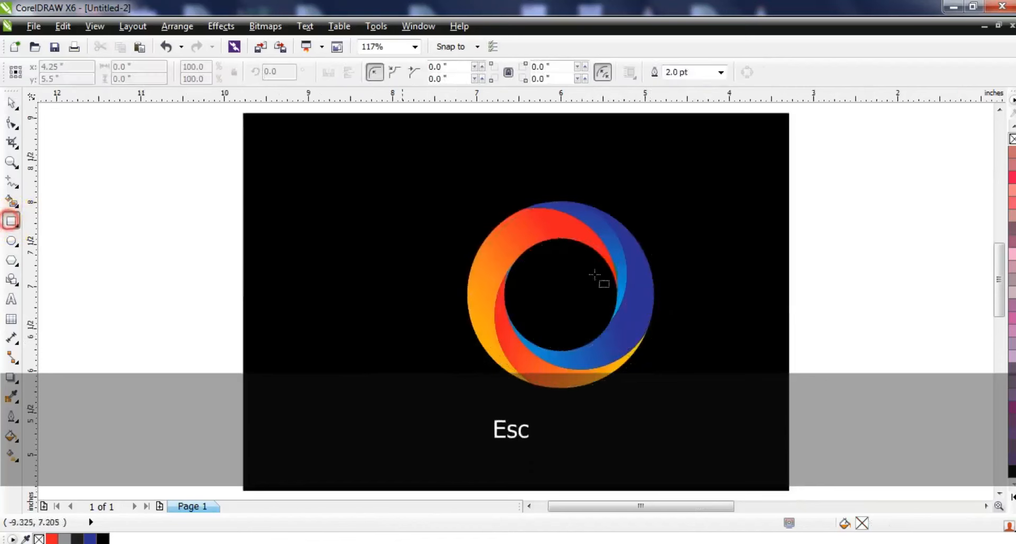
{"action": "left_click_drag", "start_coordinate": [596, 276], "coordinate": [692, 319]}
{"action": "left_click", "coordinate": [8, 100]}
{"action": "left_click", "coordinate": [640, 271]}
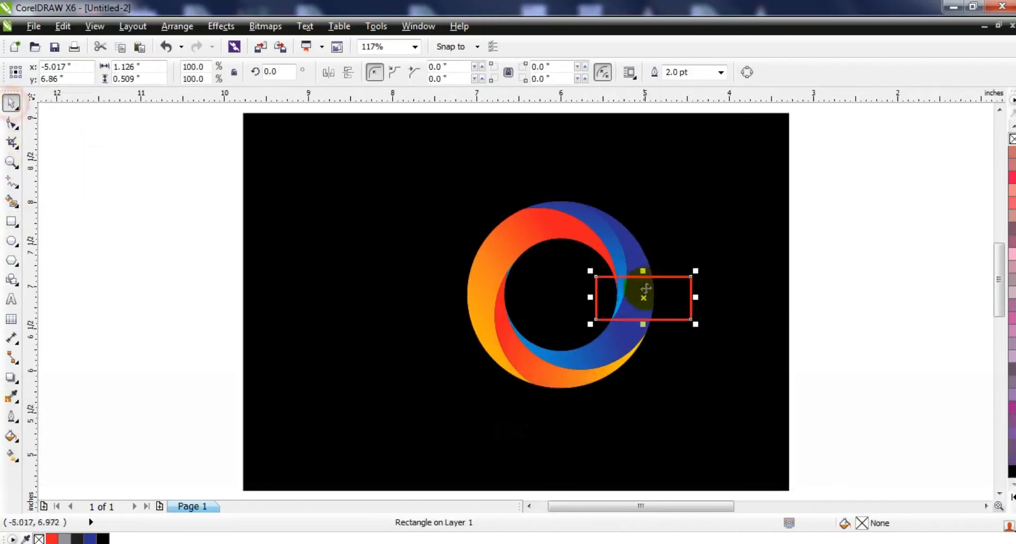
- Trim the ring with the red-outlined rectangle to cut a gap in its right side, and delete the rectangle
{"action": "left_click", "coordinate": [621, 250], "text": "shift"}
{"action": "left_click", "coordinate": [485, 73]}
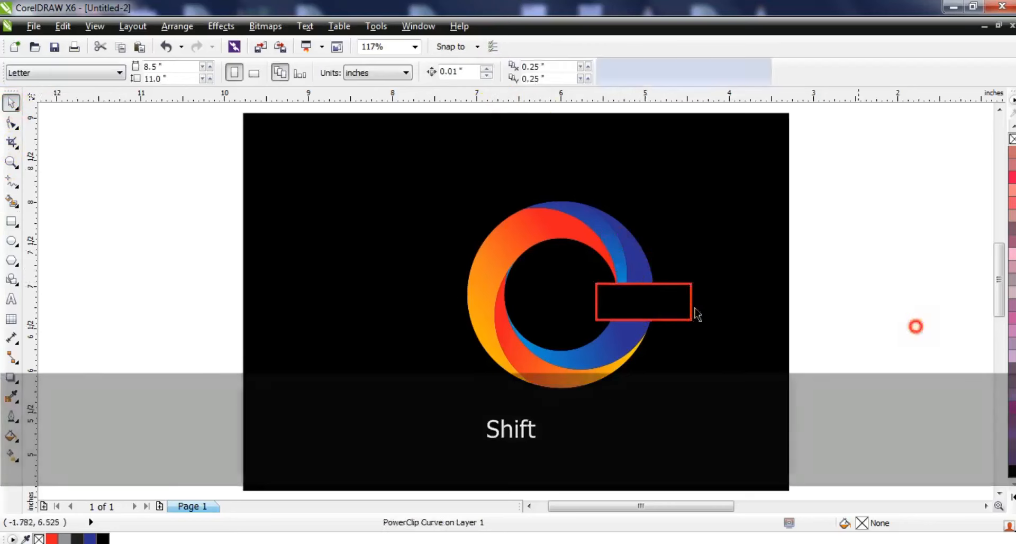
{"action": "left_click", "coordinate": [665, 284]}
{"action": "key", "text": "Delete"}
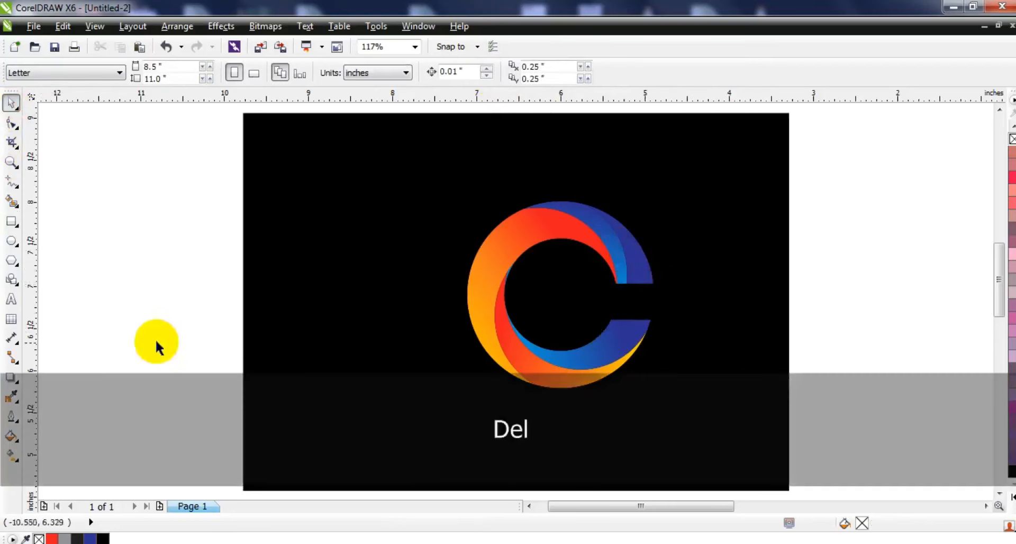
- Add the artistic text YEARS in bold and place it over the gap in the ring
{"action": "left_click", "coordinate": [10, 299]}
{"action": "left_click", "coordinate": [109, 325]}
{"action": "key", "text": "Caps_Lock"}
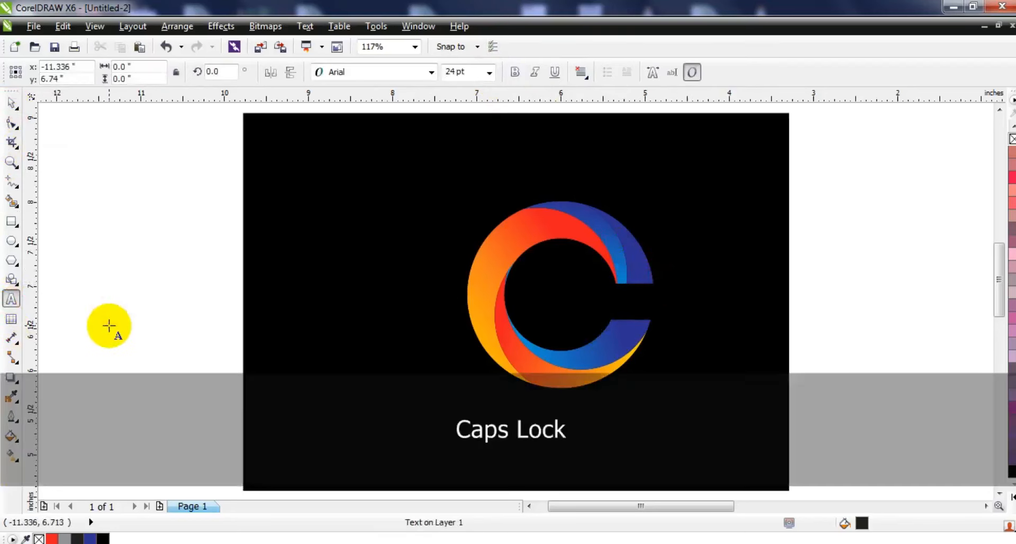
{"action": "type", "text": "YEARS"}
{"action": "key", "text": "Escape"}
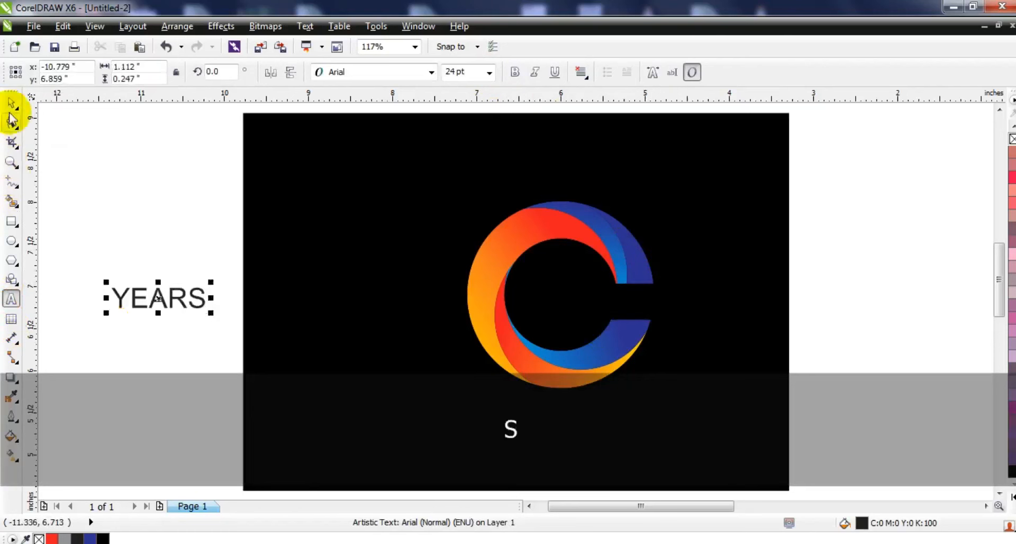
{"action": "left_click", "coordinate": [514, 72]}
{"action": "left_click_drag", "start_coordinate": [180, 299], "coordinate": [674, 304]}
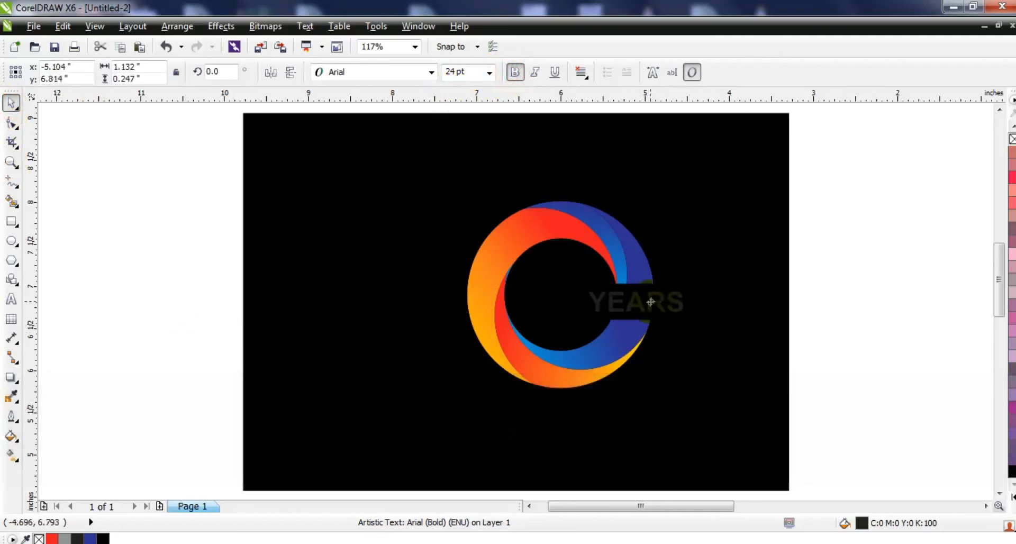
- Fill the YEARS text with white, enlarge it to about 26.6 pt and shift it left within the ring's gap
{"action": "left_click", "coordinate": [1011, 497]}
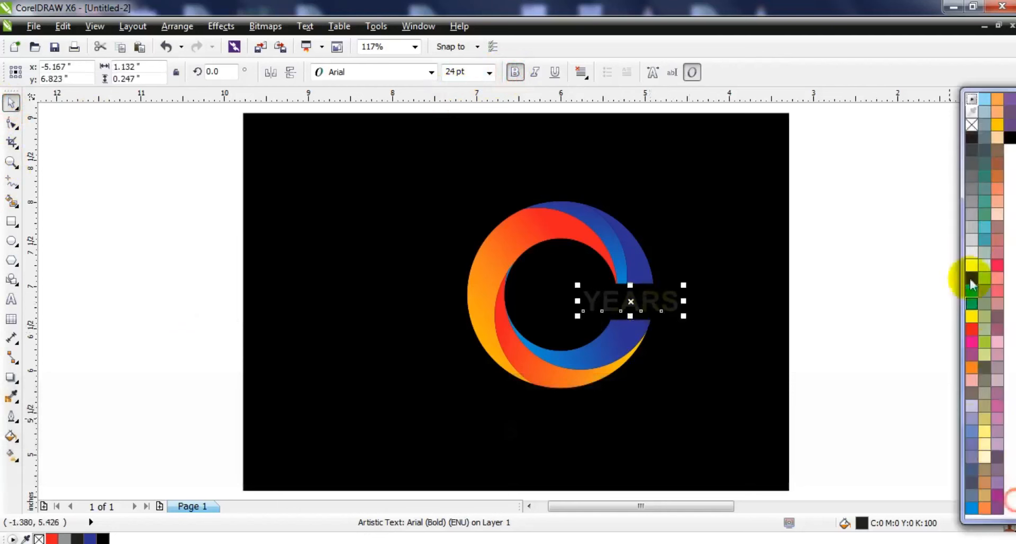
{"action": "left_click", "coordinate": [985, 99]}
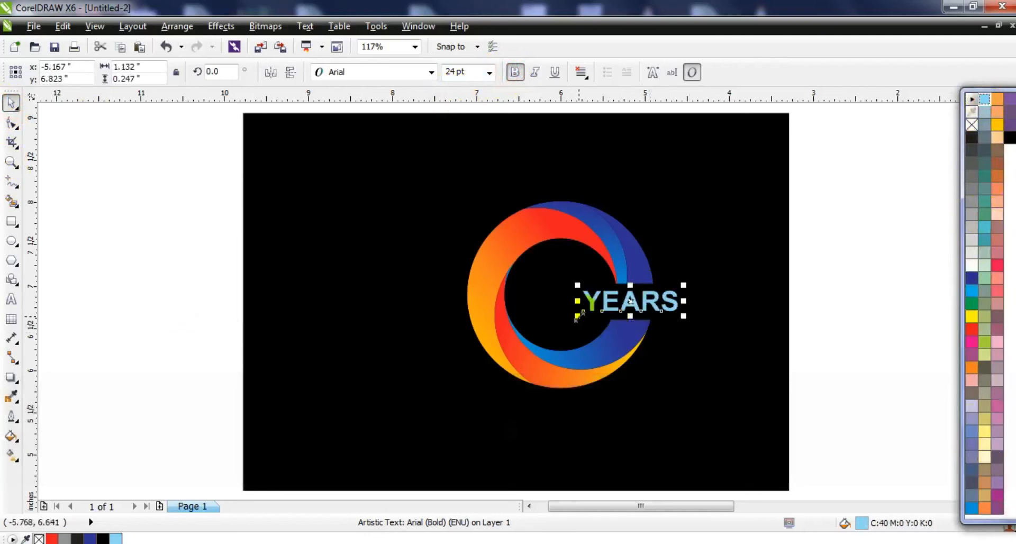
{"action": "left_click_drag", "start_coordinate": [577, 317], "coordinate": [574, 318]}
{"action": "left_click", "coordinate": [1005, 497]}
{"action": "left_click", "coordinate": [972, 265]}
{"action": "left_click_drag", "start_coordinate": [659, 305], "coordinate": [632, 303]}
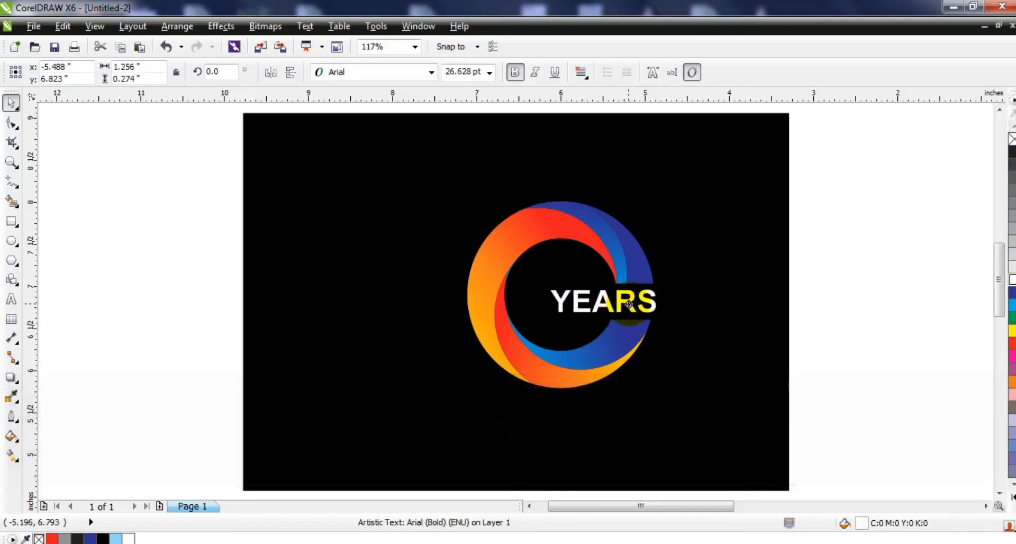
{"action": "left_click_drag", "start_coordinate": [631, 304], "coordinate": [631, 304]}
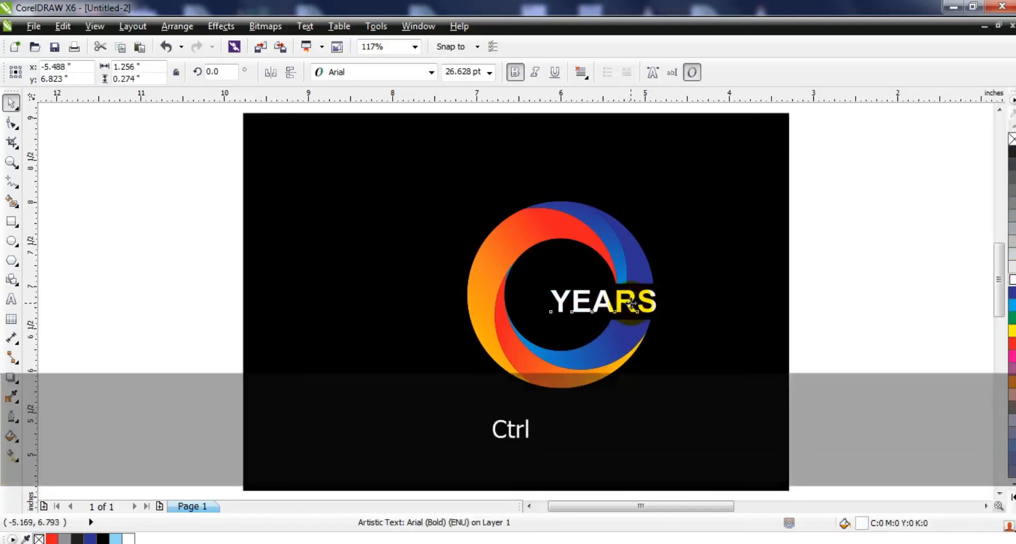
- Place an intact copy of the ring beside the black background and extract its PowerClip contents
{"action": "left_click", "coordinate": [900, 323]}
{"action": "key", "text": "F3"}
{"action": "key", "text": "Escape"}
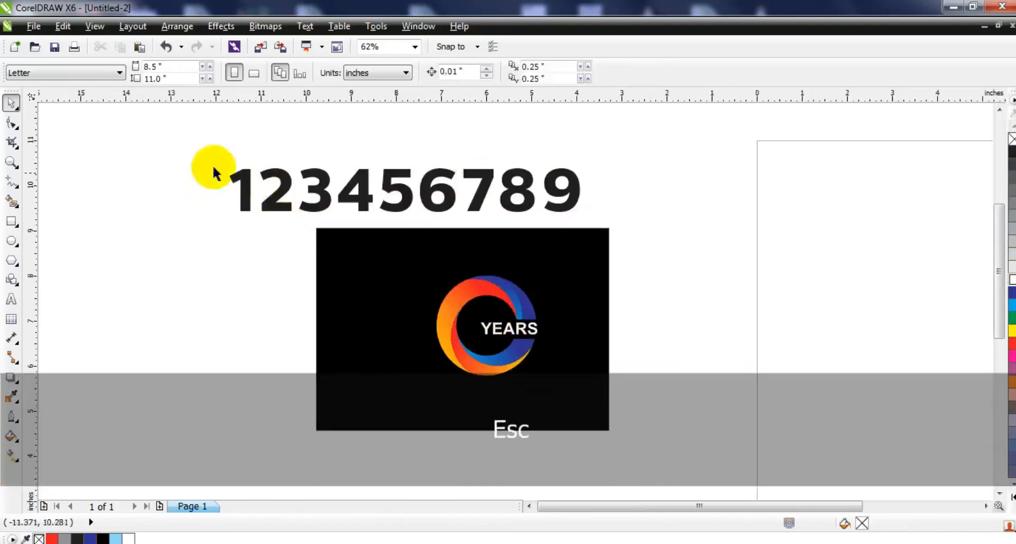
{"action": "left_click_drag", "start_coordinate": [465, 296], "coordinate": [667, 312]}
{"action": "right_click", "coordinate": [666, 313]}
{"action": "key", "text": "x"}
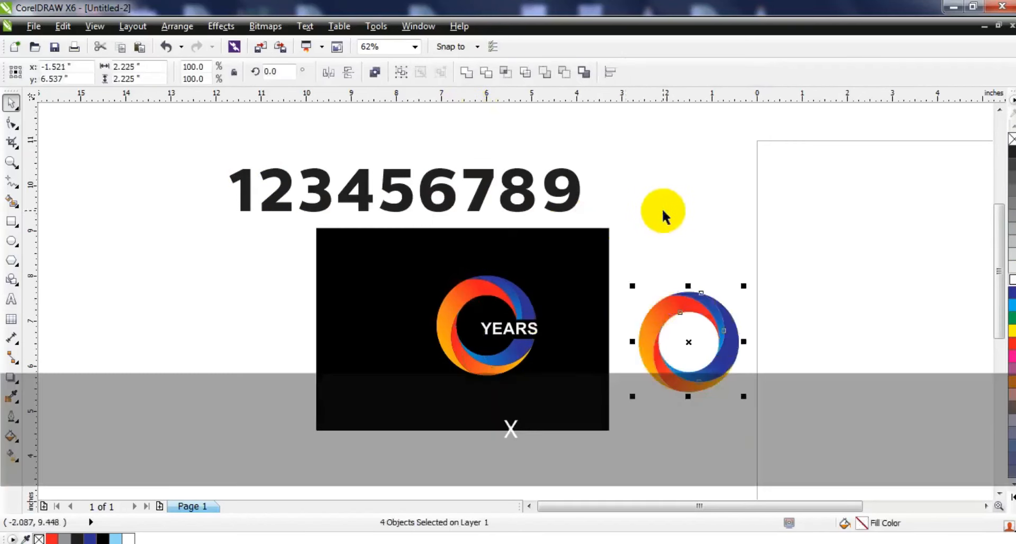
{"action": "left_click", "coordinate": [663, 211]}
- Copy only the fill of the spare ring's orange crescent to the numerals 1 to 9
{"action": "left_click_drag", "start_coordinate": [225, 145], "coordinate": [611, 235]}
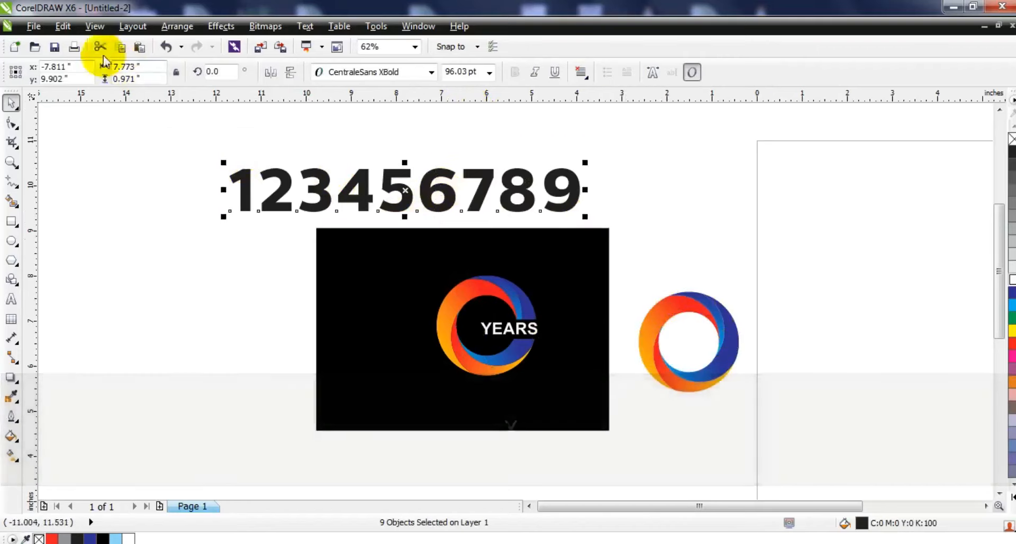
{"action": "left_click", "coordinate": [63, 26]}
{"action": "left_click", "coordinate": [132, 237]}
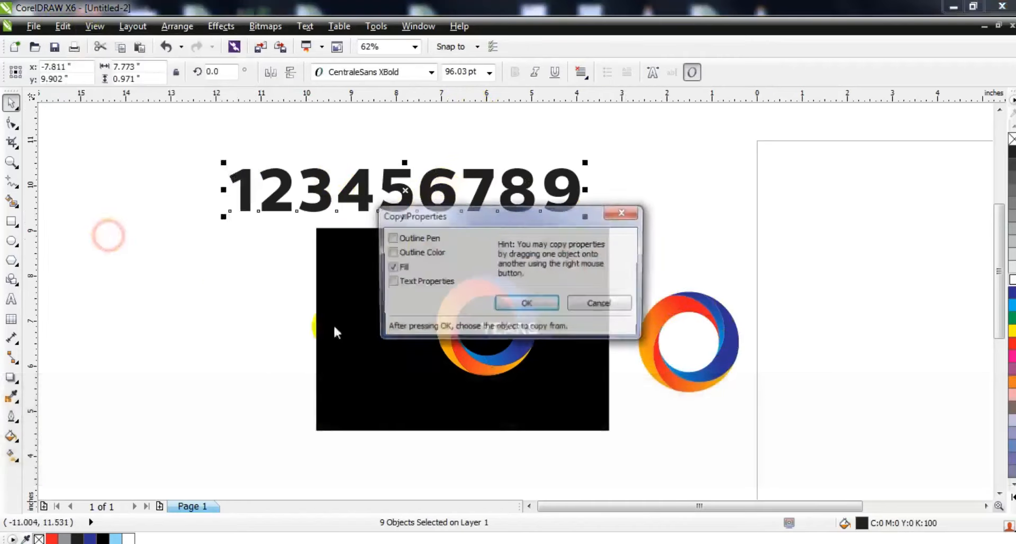
{"action": "left_click", "coordinate": [525, 302]}
{"action": "left_click", "coordinate": [645, 334]}
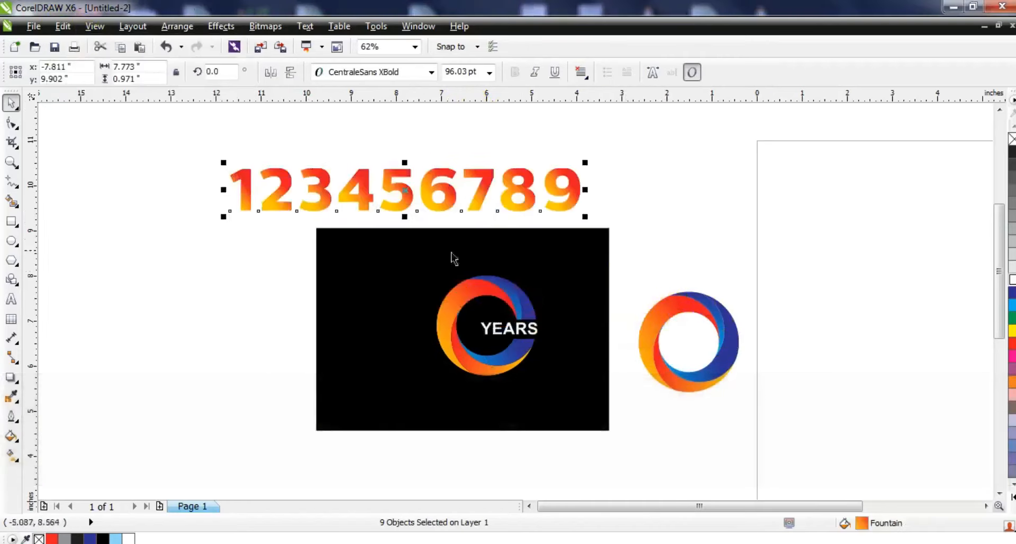
{"action": "left_click", "coordinate": [765, 154]}
{"action": "left_click_drag", "start_coordinate": [247, 199], "coordinate": [308, 275]}
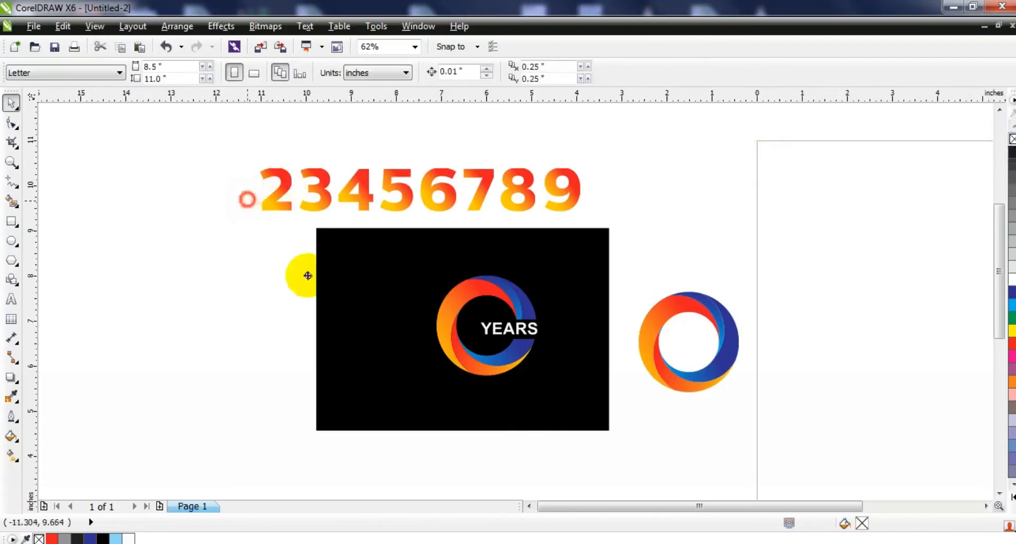
{"action": "left_click_drag", "start_coordinate": [413, 337], "coordinate": [411, 340]}
{"action": "key", "text": "ctrl+z"}
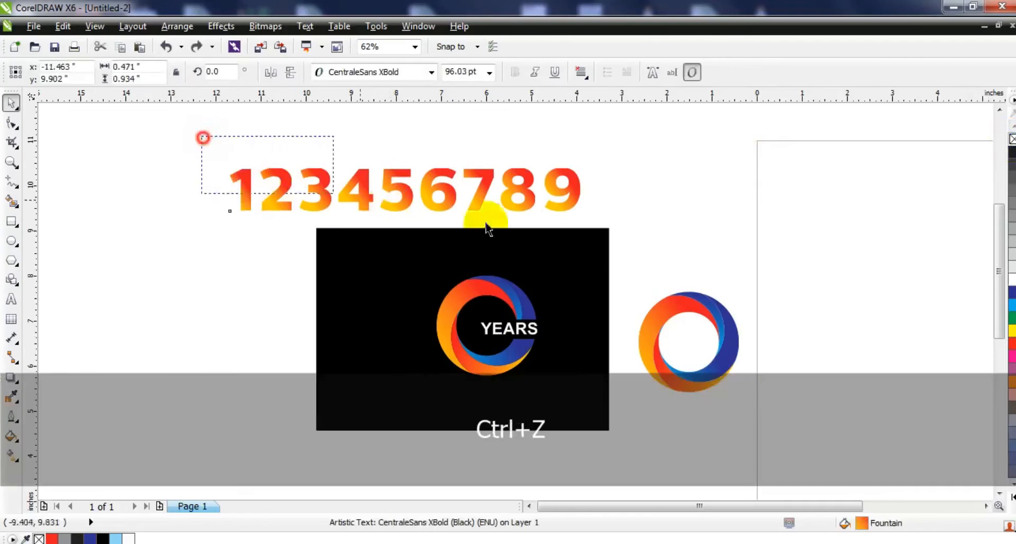
- Convert the numerals to curves and place the 1, enlarged to about 1.08 by 2.15 inches, against the ring's left side to form 10
{"action": "key", "text": "ctrl+q"}
{"action": "left_click", "coordinate": [131, 192]}
{"action": "left_click", "coordinate": [252, 219]}
{"action": "left_click", "coordinate": [271, 231]}
{"action": "left_click", "coordinate": [244, 207]}
{"action": "left_click_drag", "start_coordinate": [257, 217], "coordinate": [294, 276]}
{"action": "left_click_drag", "start_coordinate": [273, 245], "coordinate": [431, 347]}
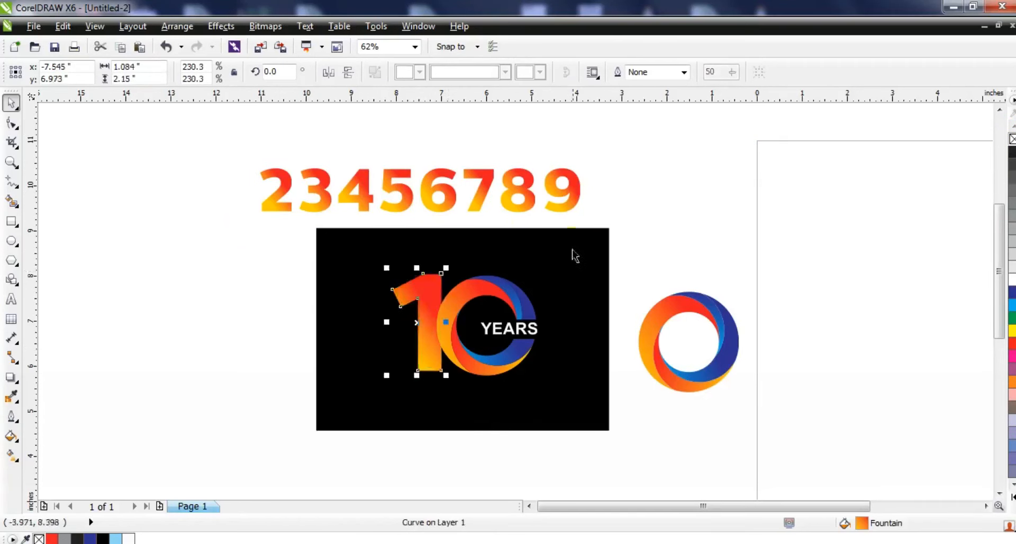
- Duplicate the complete 10 YEARS design with its black background directly to the left of the original
{"action": "left_click_drag", "start_coordinate": [638, 217], "coordinate": [306, 430]}
{"action": "key", "text": "F3"}
{"action": "left_click_drag", "start_coordinate": [529, 411], "coordinate": [382, 410]}
- Delete the numeral 1 from the left copy of the design
{"action": "left_click_drag", "start_coordinate": [205, 250], "coordinate": [583, 447]}
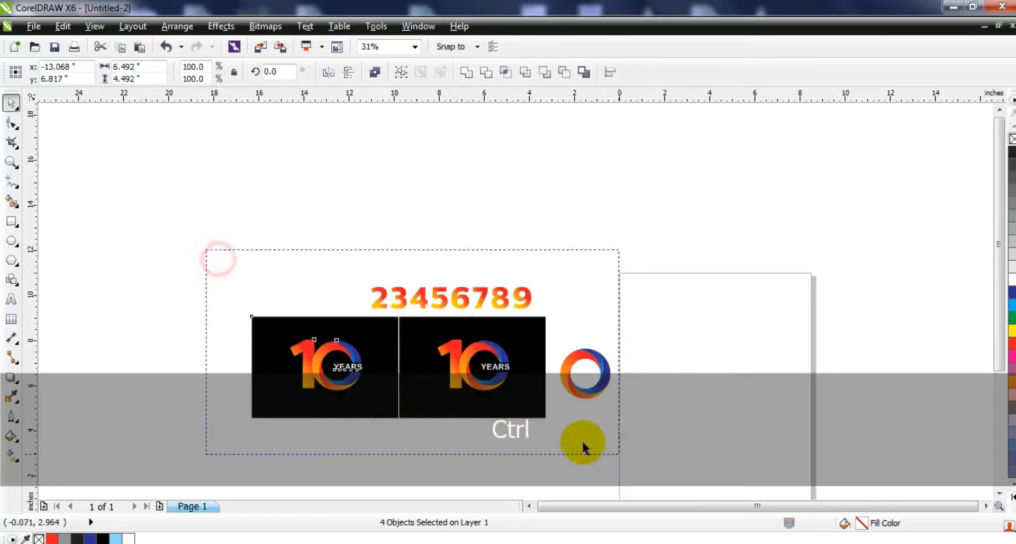
{"action": "key", "text": "shift+F2"}
{"action": "key", "text": "Escape"}
{"action": "left_click", "coordinate": [201, 291]}
{"action": "key", "text": "Delete"}
- Place the numeral 2, enlarged to the ring's height, behind the left copy's ring and adjust its linear gradient to run from yellow to red
{"action": "left_click", "coordinate": [394, 192]}
{"action": "left_click_drag", "start_coordinate": [356, 197], "coordinate": [155, 356]}
{"action": "key", "text": "ctrl+z"}
{"action": "left_click_drag", "start_coordinate": [189, 265], "coordinate": [198, 332]}
{"action": "key", "text": "shift+Page_Up"}
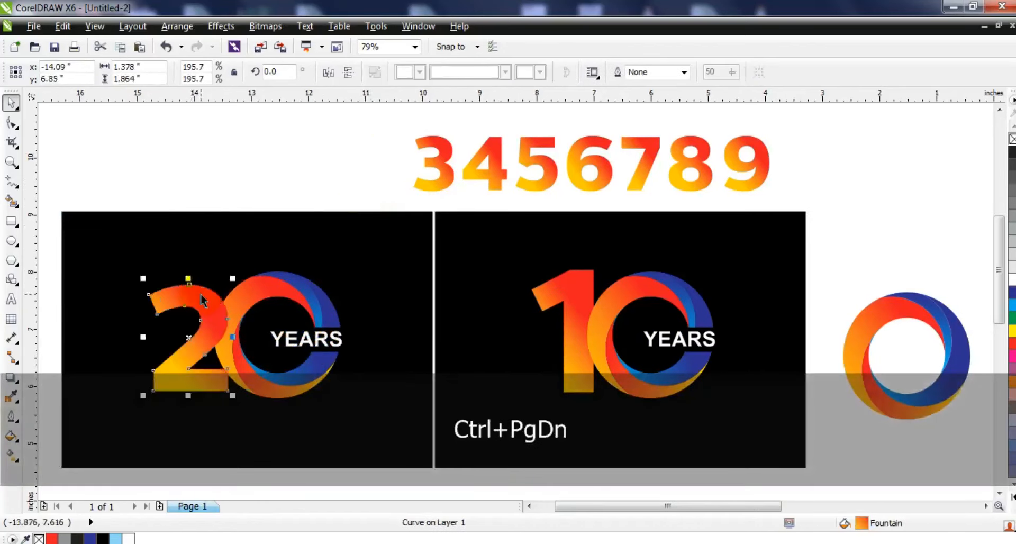
{"action": "left_click_drag", "start_coordinate": [139, 283], "coordinate": [129, 273]}
{"action": "key", "text": "g"}
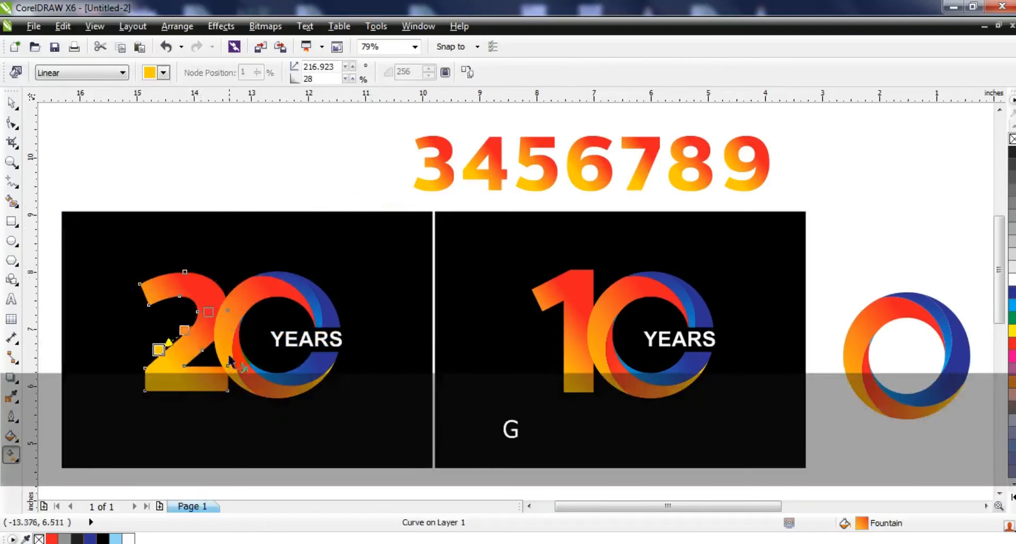
- Bring the ring and YEARS text in front of the numeral in both the 40 and 30 designs
{"action": "left_click_drag", "start_coordinate": [699, 365], "coordinate": [517, 469]}
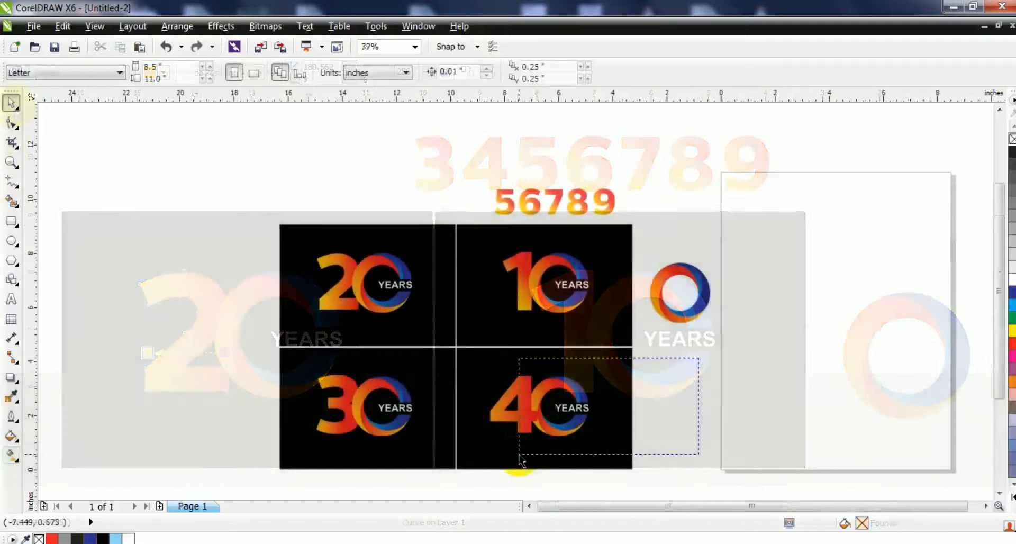
{"action": "left_click_drag", "start_coordinate": [517, 468], "coordinate": [520, 456]}
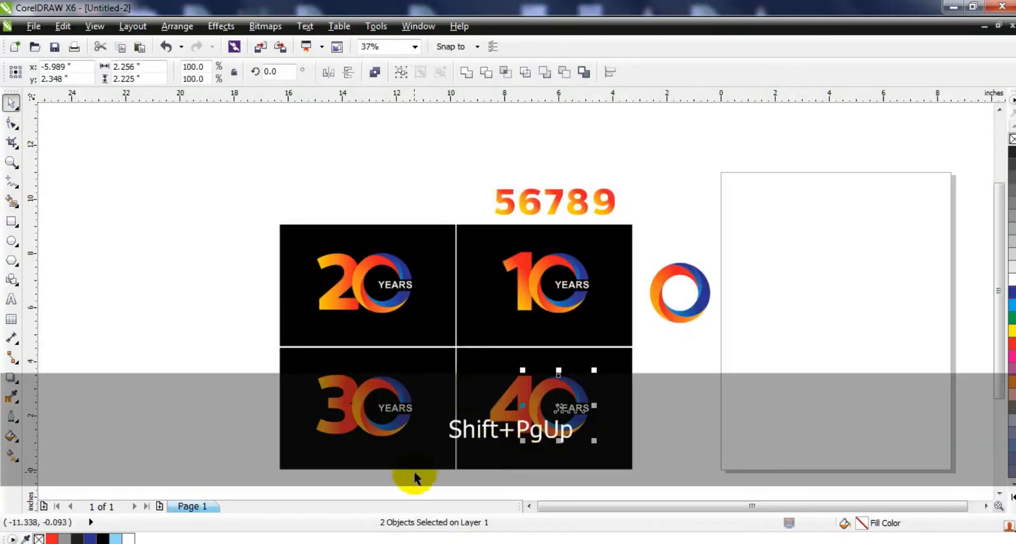
{"action": "left_click_drag", "start_coordinate": [431, 484], "coordinate": [346, 370]}
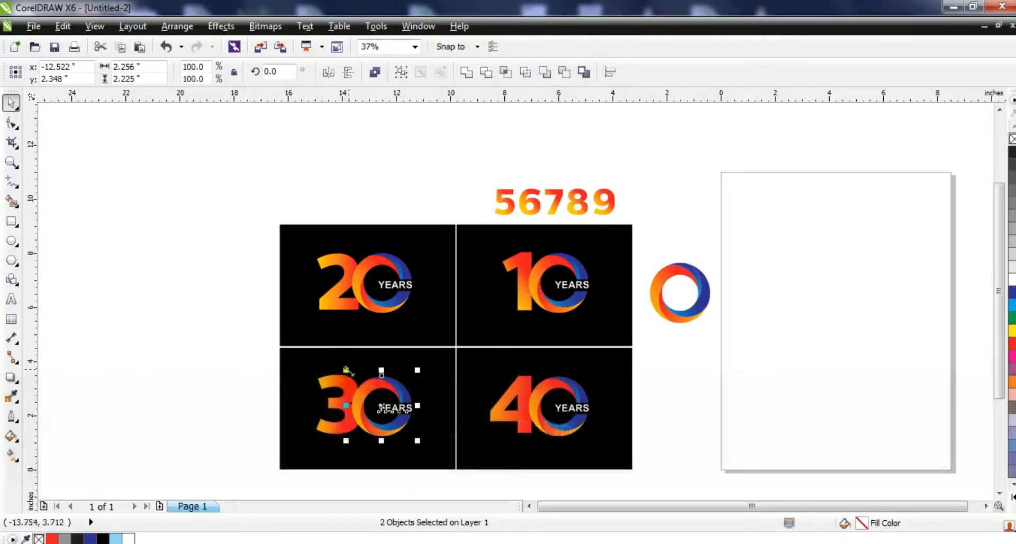
{"action": "left_click", "coordinate": [640, 377]}
{"action": "left_click_drag", "start_coordinate": [630, 371], "coordinate": [530, 430]}
{"action": "key", "text": "ctrl+z"}
{"action": "left_click", "coordinate": [664, 380]}
{"action": "left_click_drag", "start_coordinate": [670, 371], "coordinate": [541, 436]}
{"action": "left_click", "coordinate": [665, 436]}
- Zoom to the four anniversary designs and preview them full screen
{"action": "left_click_drag", "start_coordinate": [647, 477], "coordinate": [256, 223]}
{"action": "key", "text": "shift+F2"}
{"action": "key", "text": "F9"}
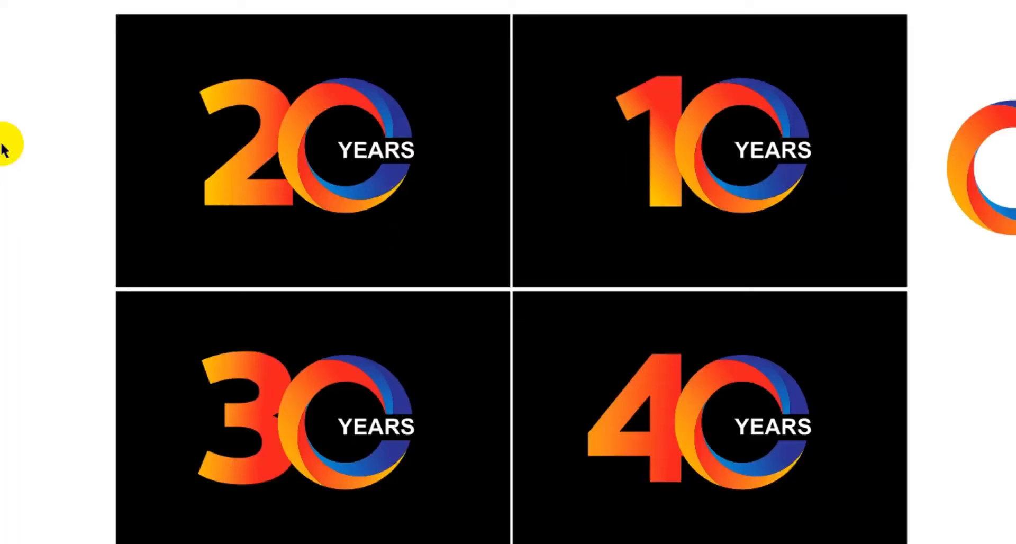